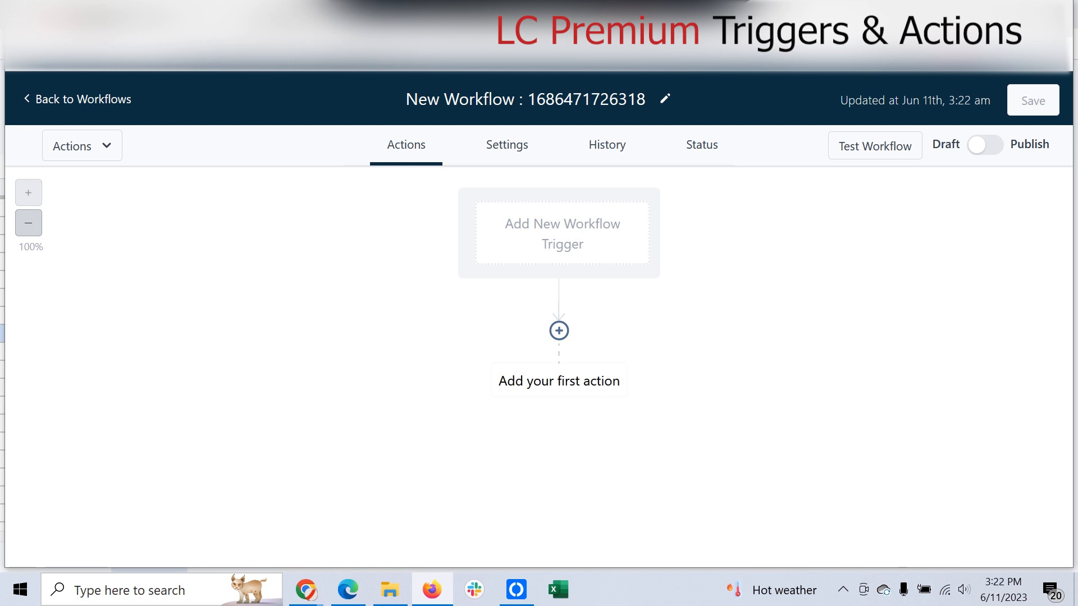
Step: Add a Form Submitted trigger to the new workflow and save it
left_click(561, 233)
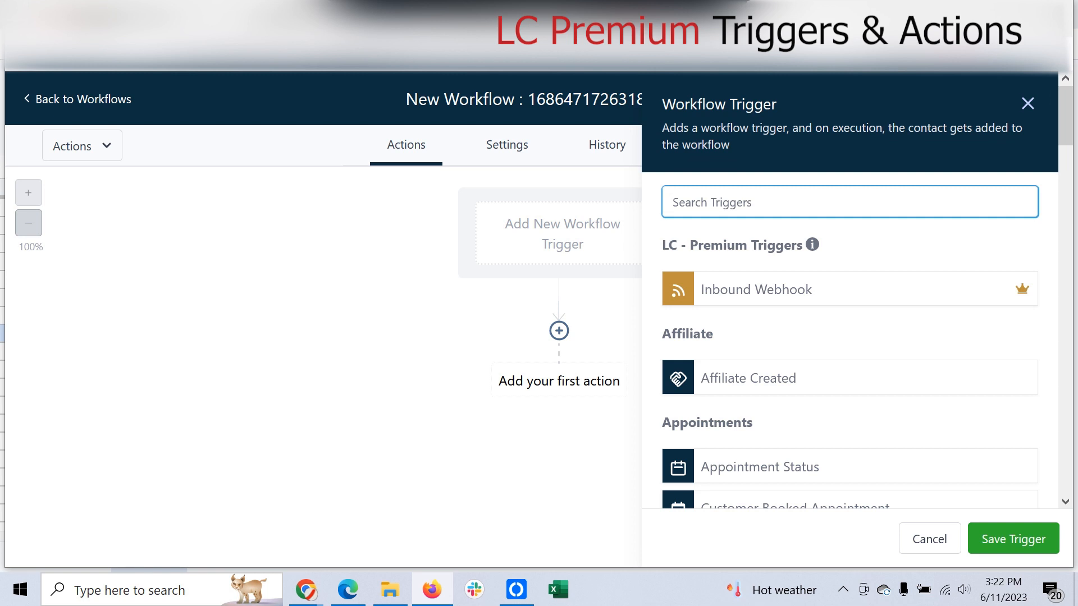
type("form")
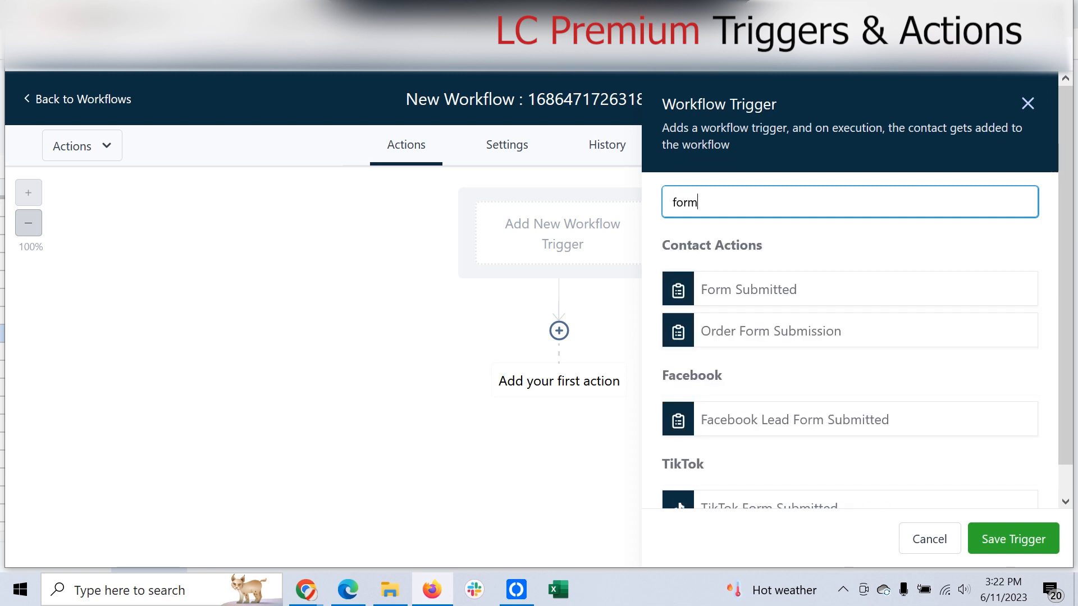
left_click(749, 290)
left_click(1013, 539)
Step: Pick the Webhook action as a first step, then close it without adding it
left_click(559, 358)
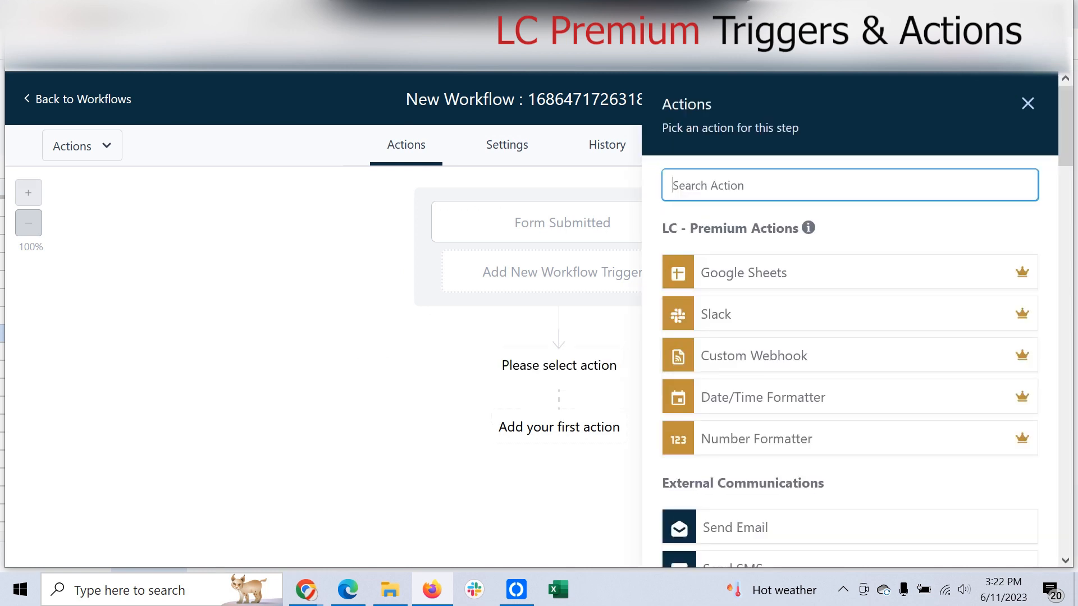
type("webj")
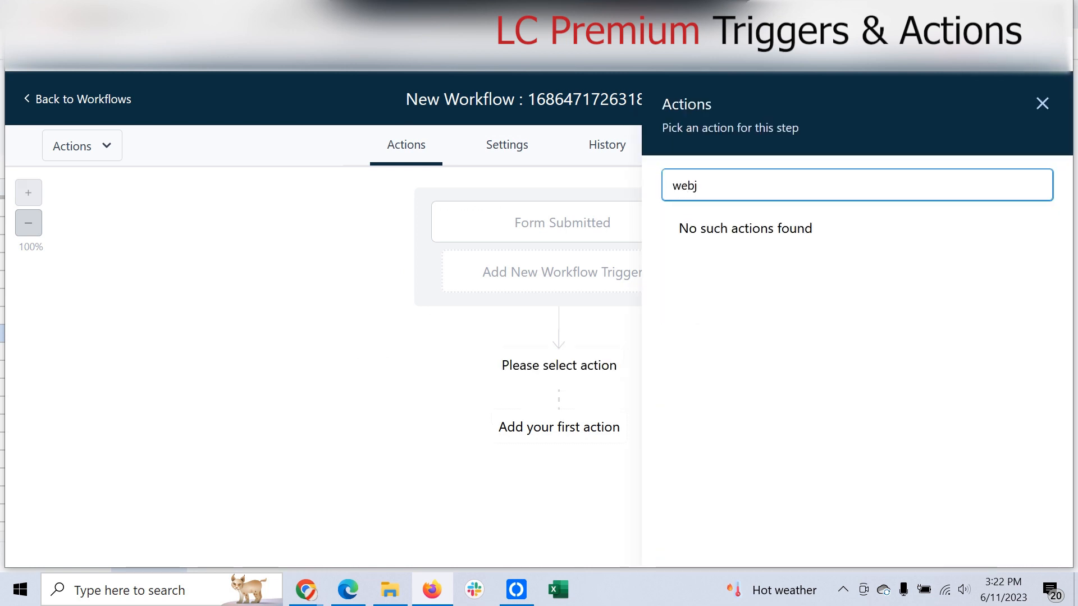
key("BackSpace")
type("h")
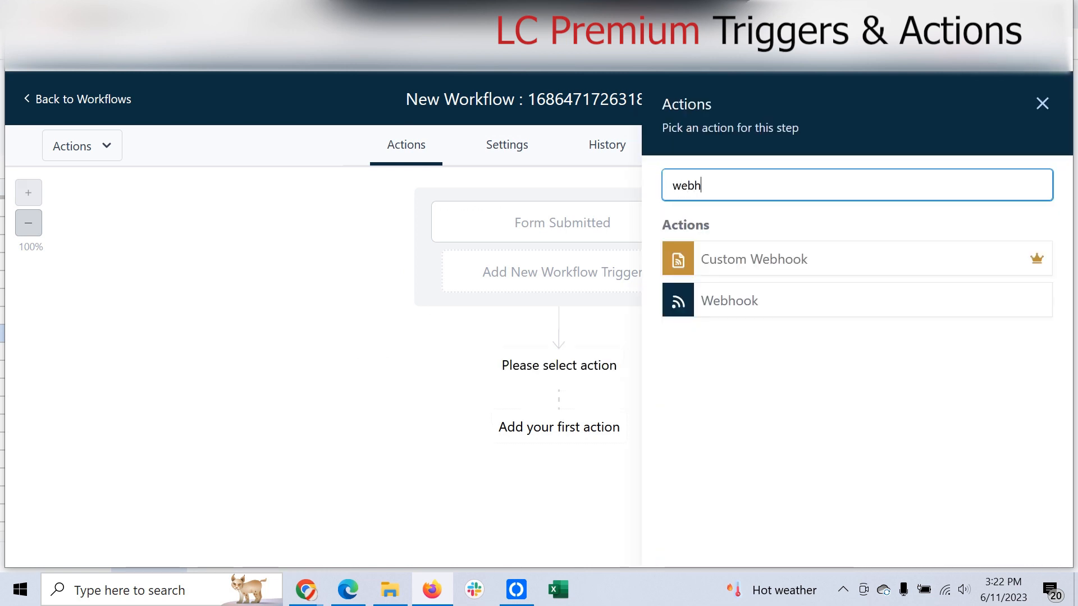
left_click(730, 301)
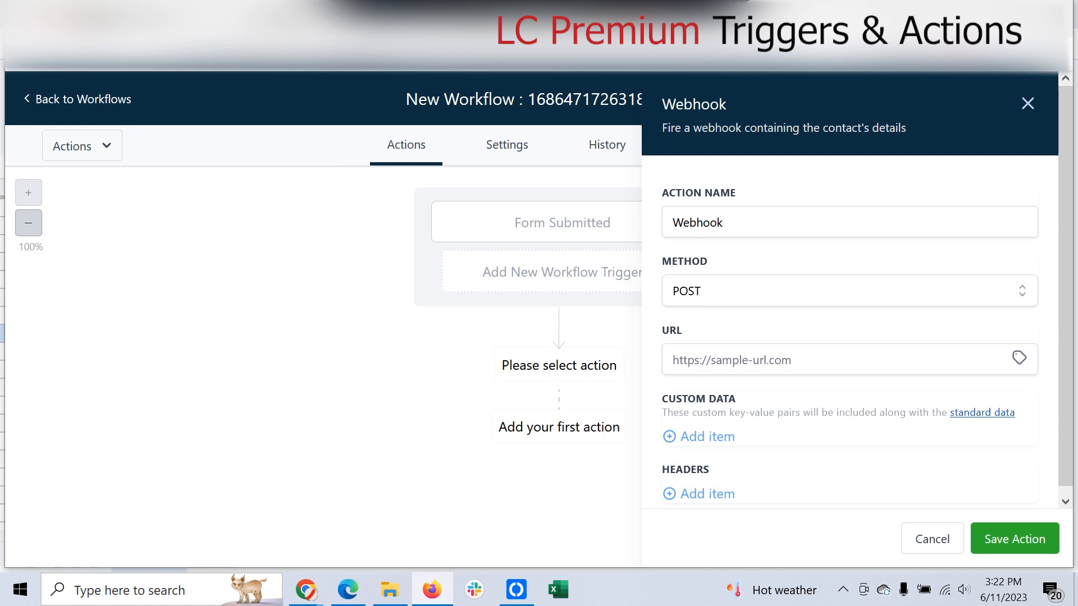
left_click(1027, 103)
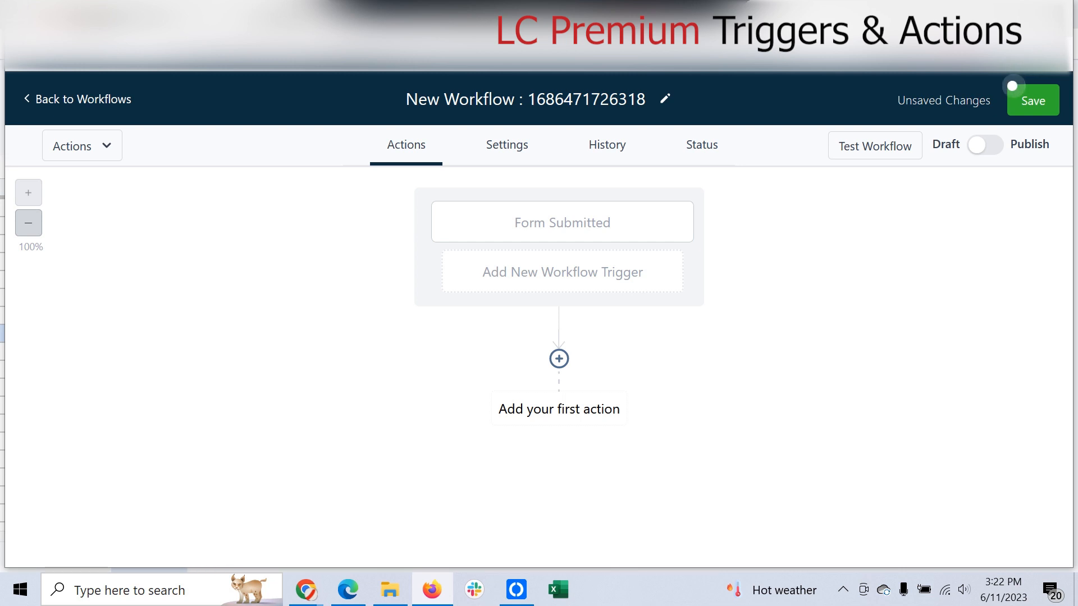
Step: Choose Google Sheets as the workflow's first action
left_click(559, 359)
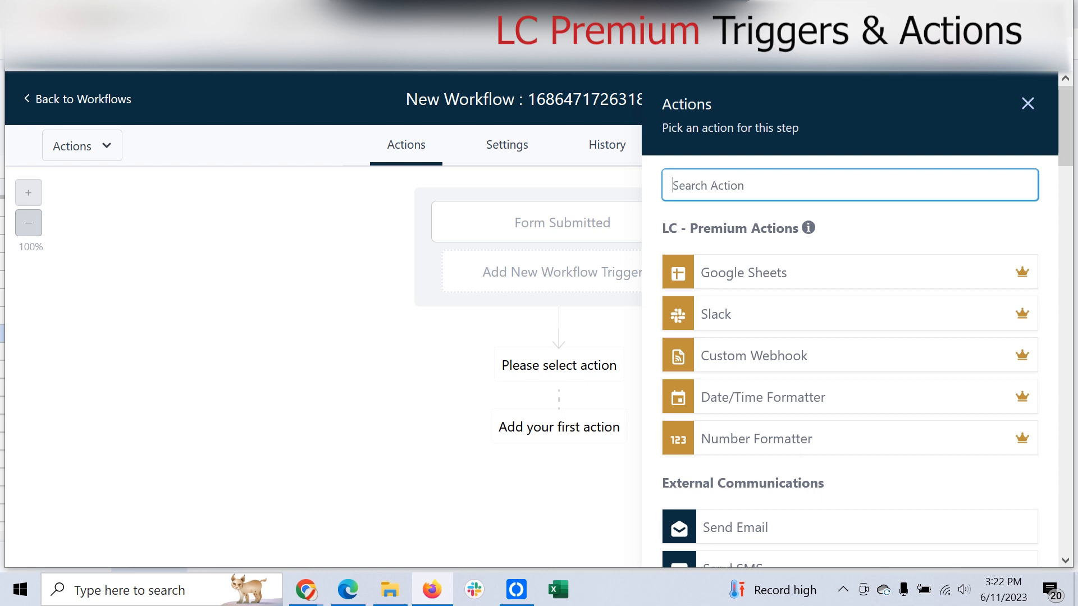
mouse_move(807, 228)
left_click(744, 273)
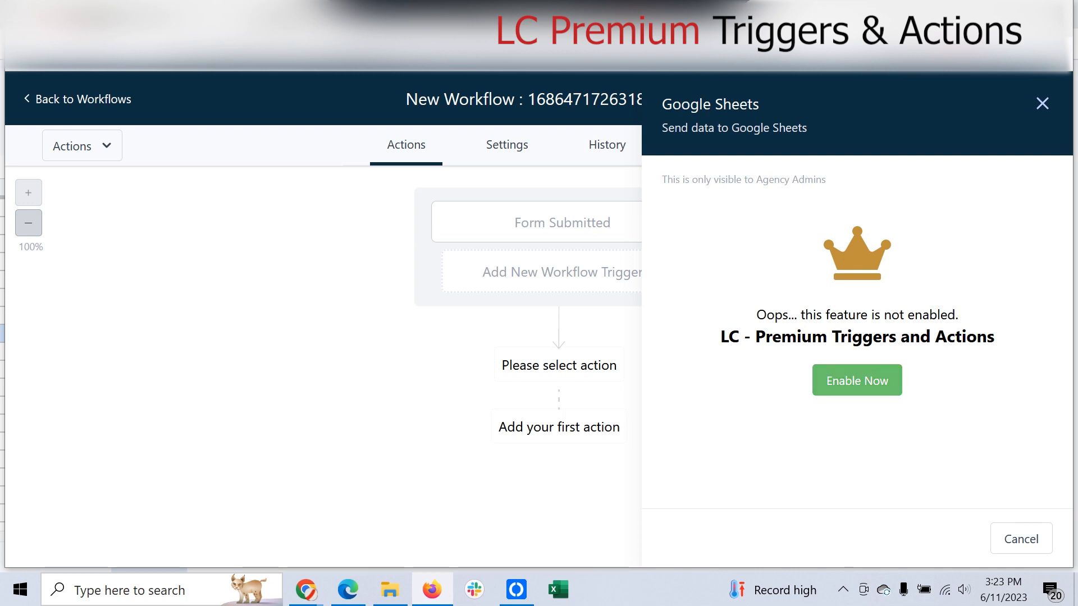
Step: Enable LC Premium Triggers & Actions after confirming the per-execution pricing and 100 free executions note
left_click(857, 380)
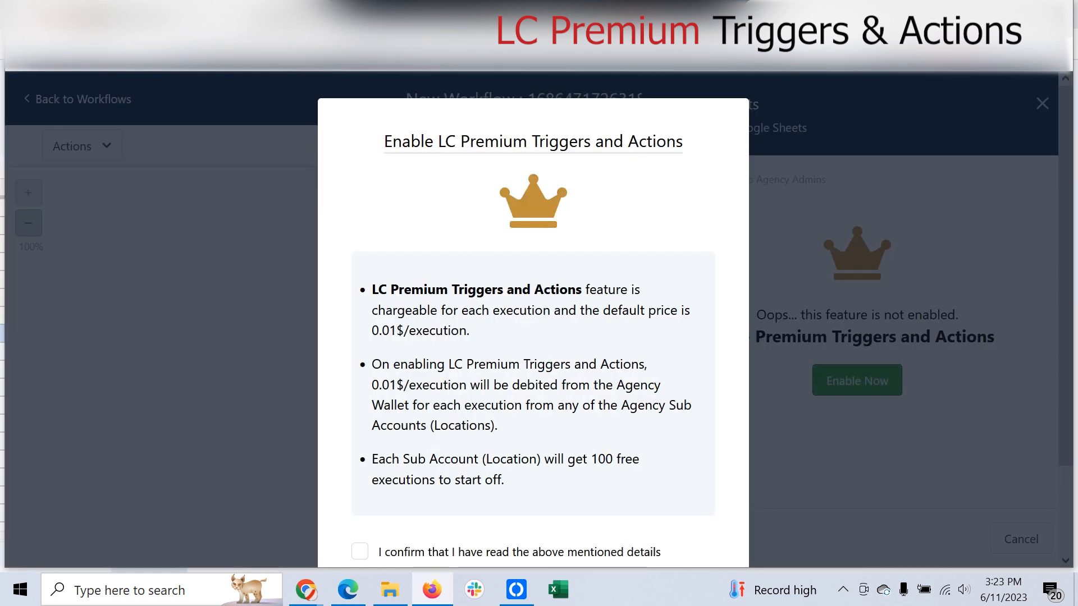
scroll(533, 315, "down", 2)
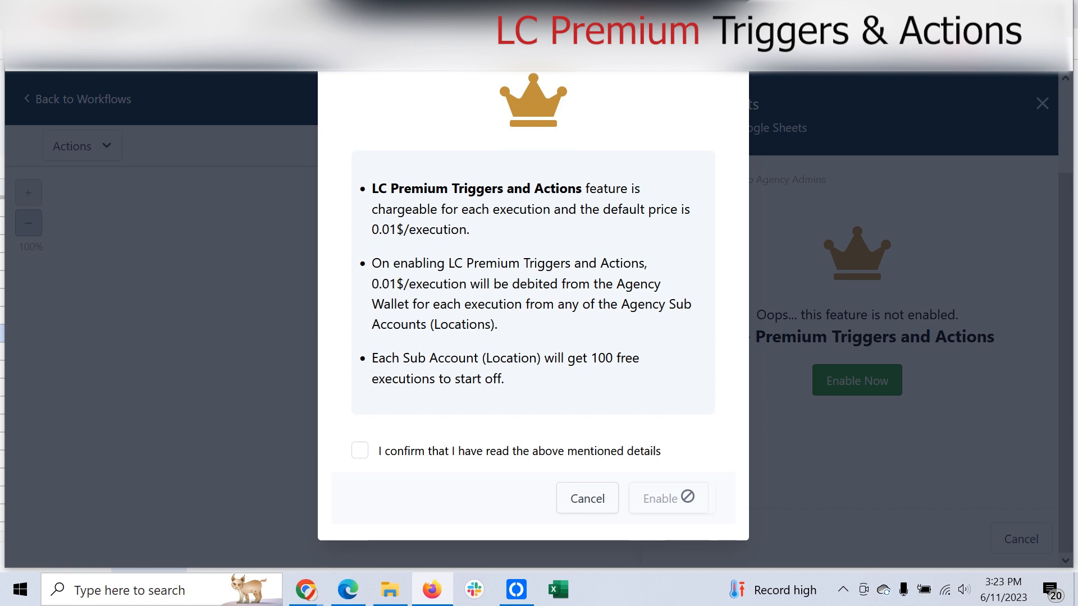
left_click_drag(371, 189, 490, 325)
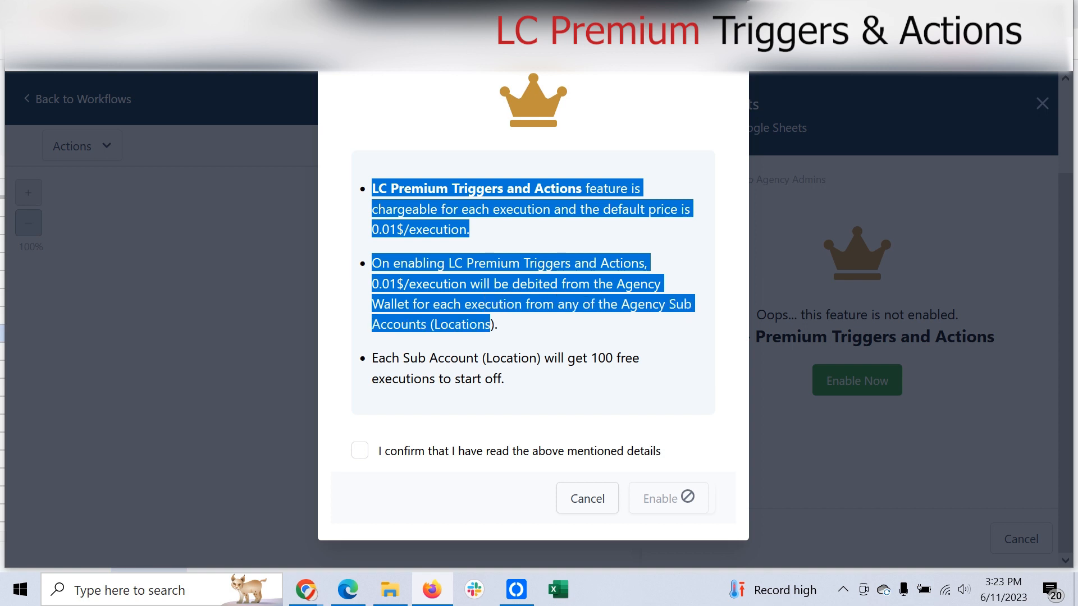
left_click_drag(379, 358, 503, 378)
left_click(360, 451)
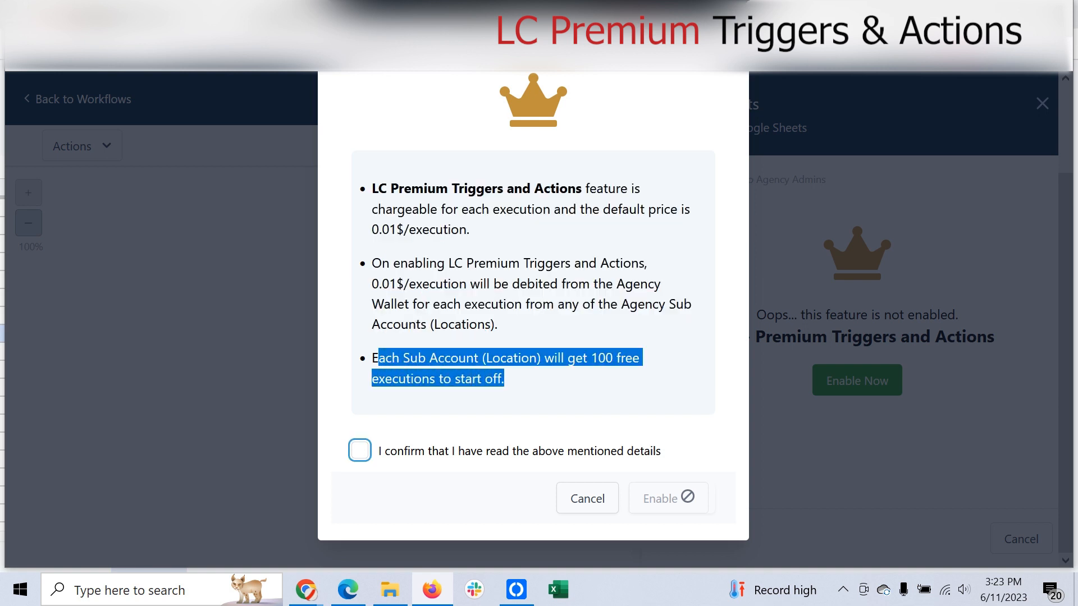
left_click(677, 498)
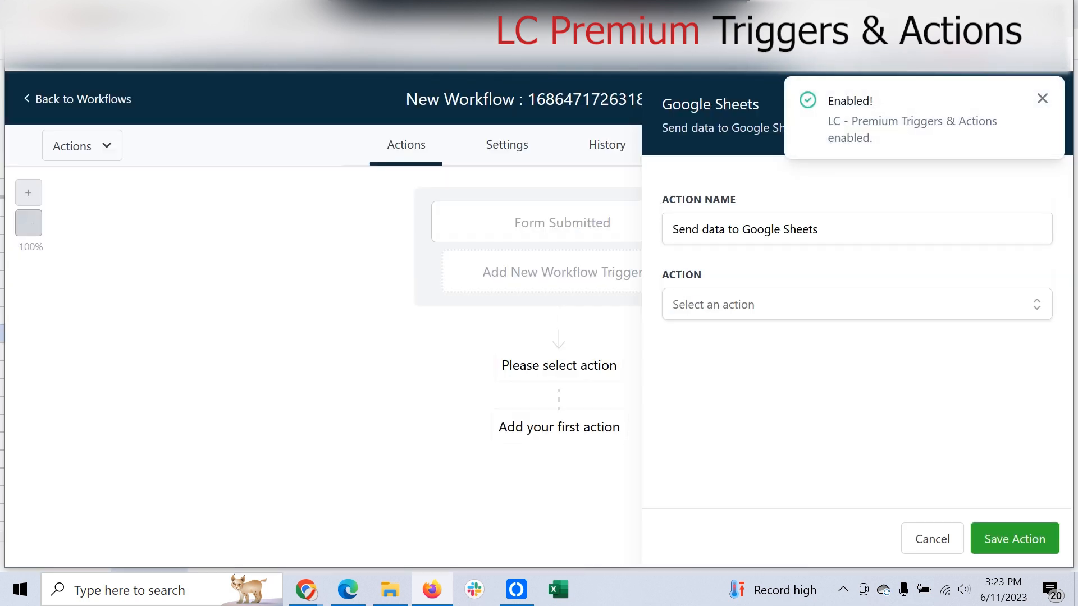
Step: Dismiss the confirmation and set the Google Sheets action to Create Spreadsheet Row
left_click(1042, 98)
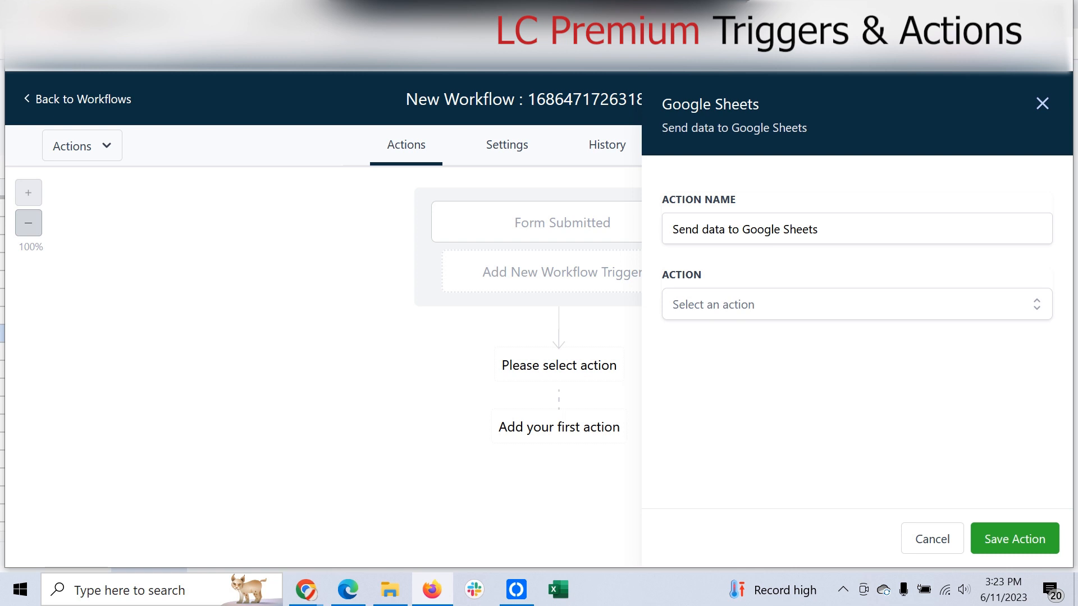
left_click(856, 304)
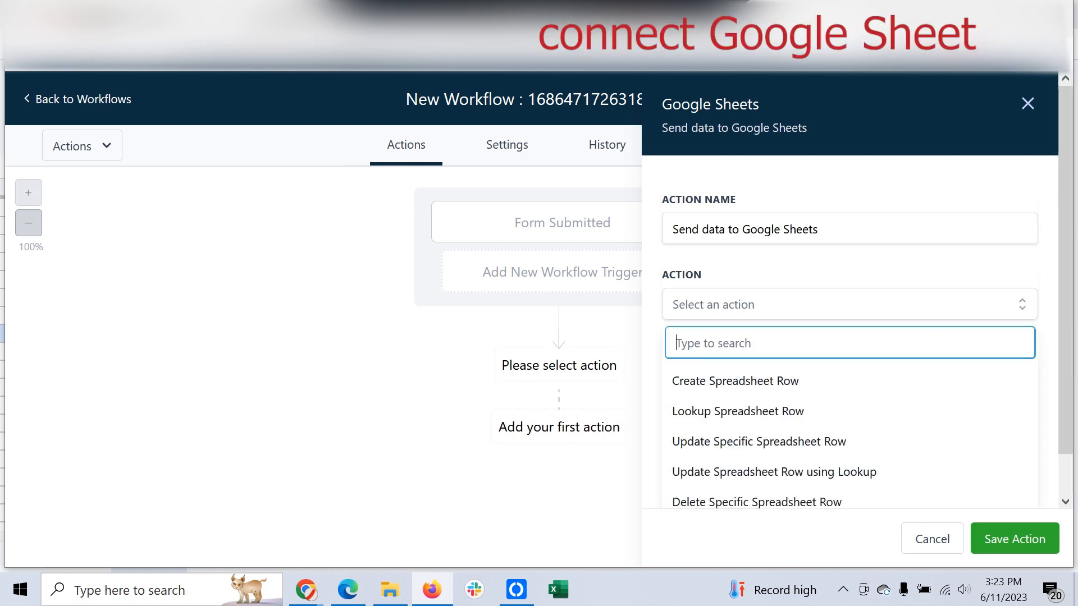
left_click(856, 304)
left_click(743, 229)
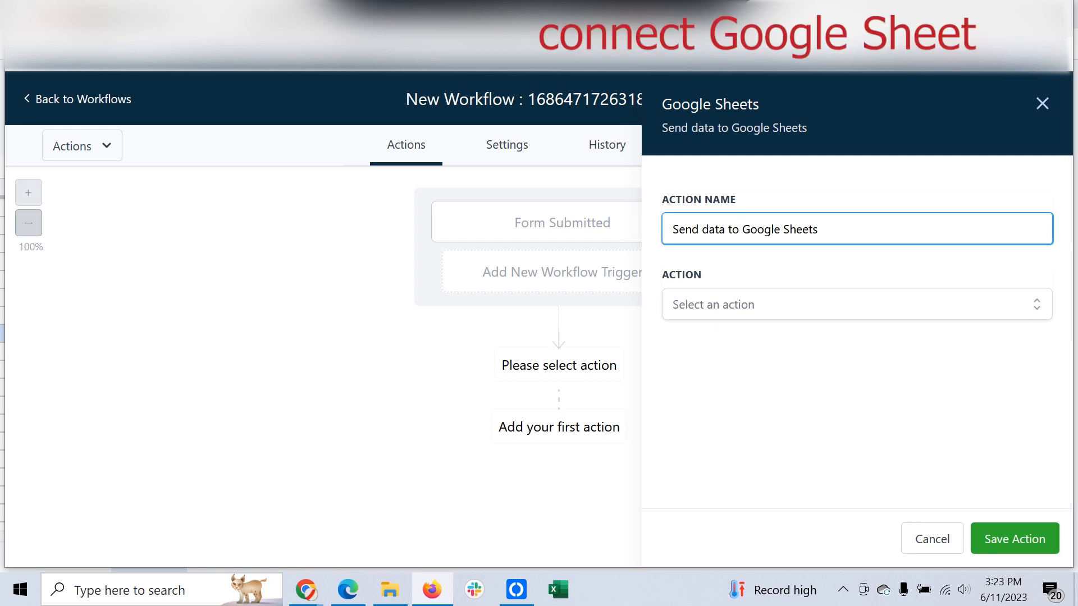
left_click(755, 304)
left_click(755, 381)
Step: Select the connected Google account and My Drive as the drive
left_click(755, 380)
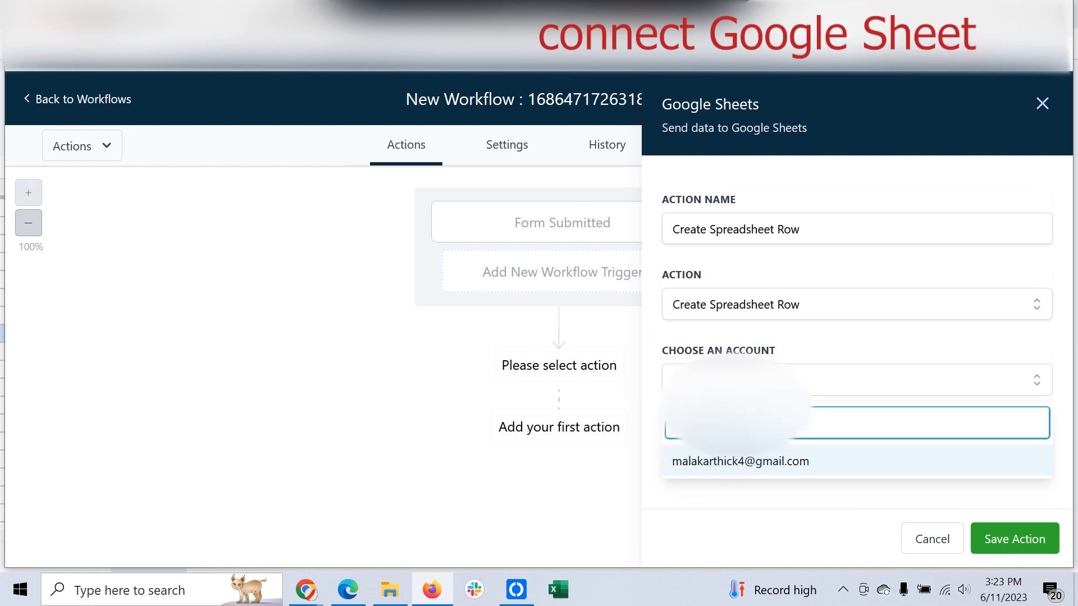
left_click(752, 461)
scroll(752, 449, "down", 1)
left_click(752, 420)
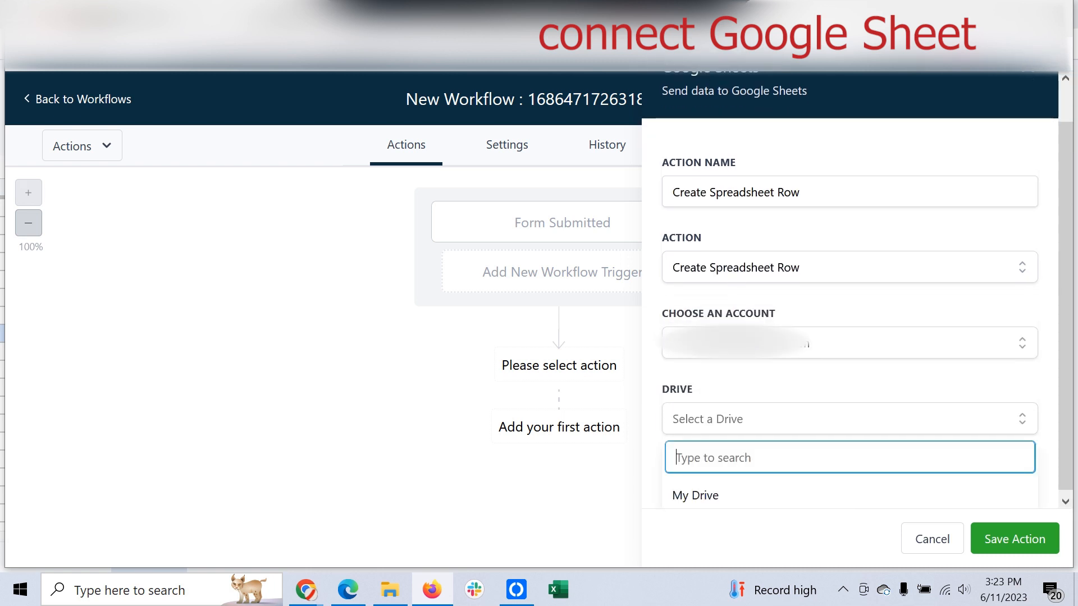
scroll(752, 492, "down", 1)
left_click(752, 491)
scroll(849, 314, "down", 2)
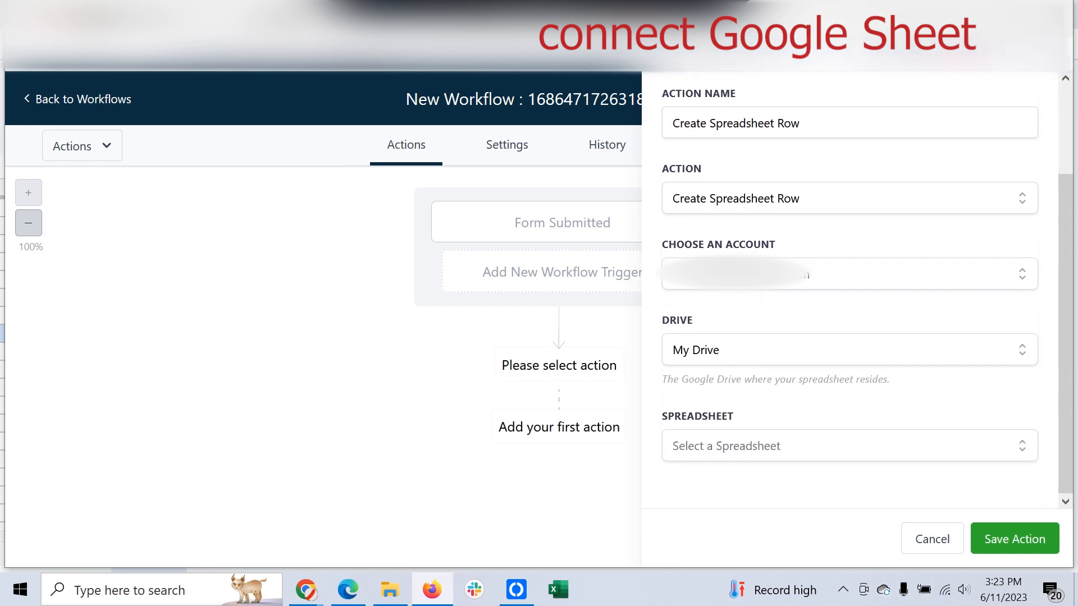
Step: Choose the 'for make/ghl' spreadsheet and its Sheet1 worksheet
left_click(849, 446)
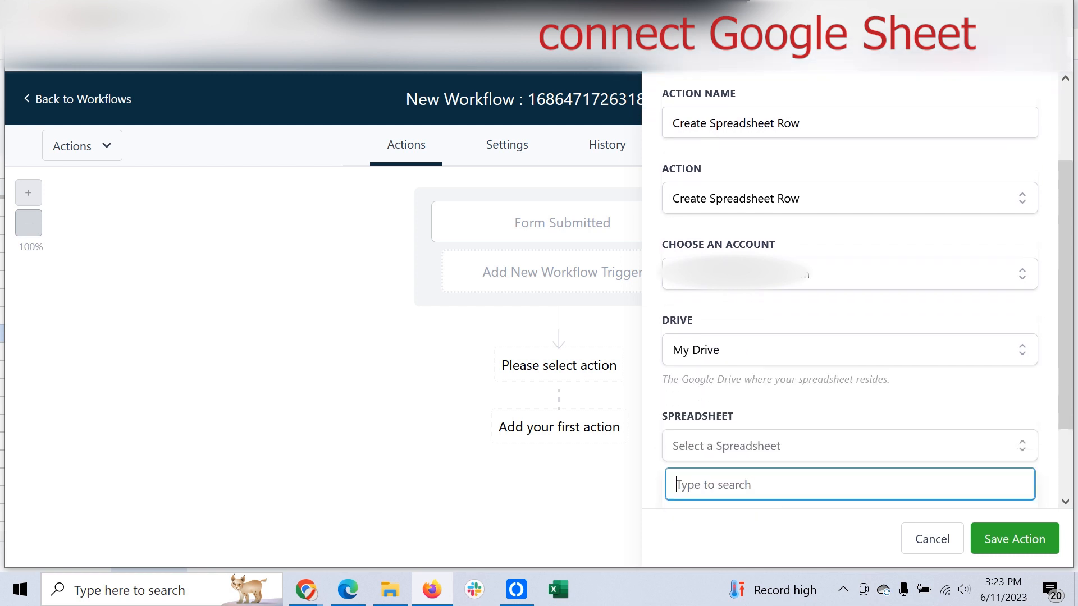
type("fpr")
key("BackSpace")
key("BackSpace")
type("or make")
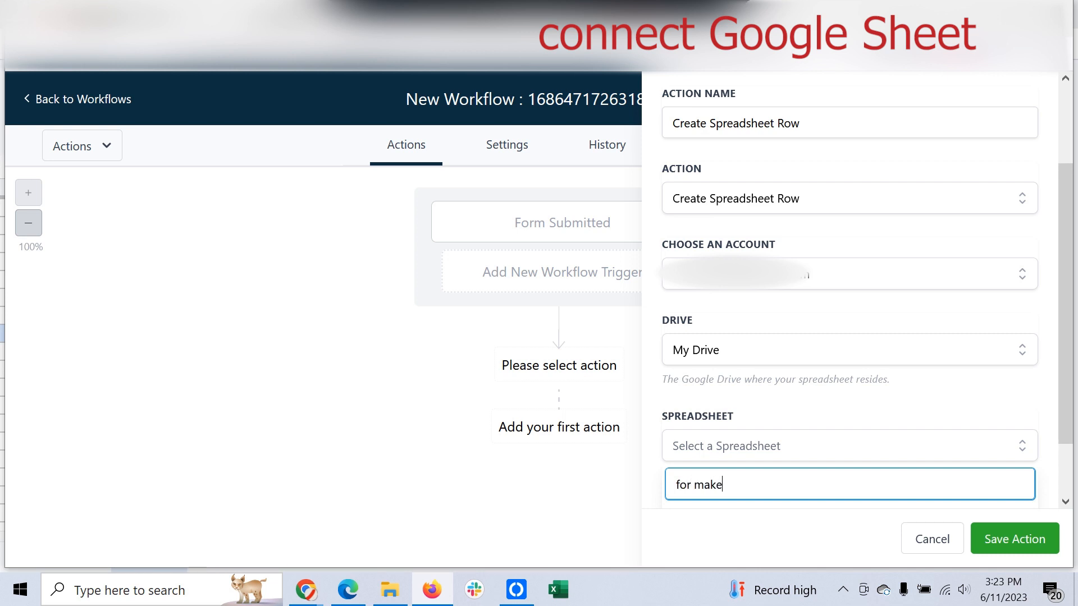
scroll(849, 445, "down", 1)
left_click(786, 490)
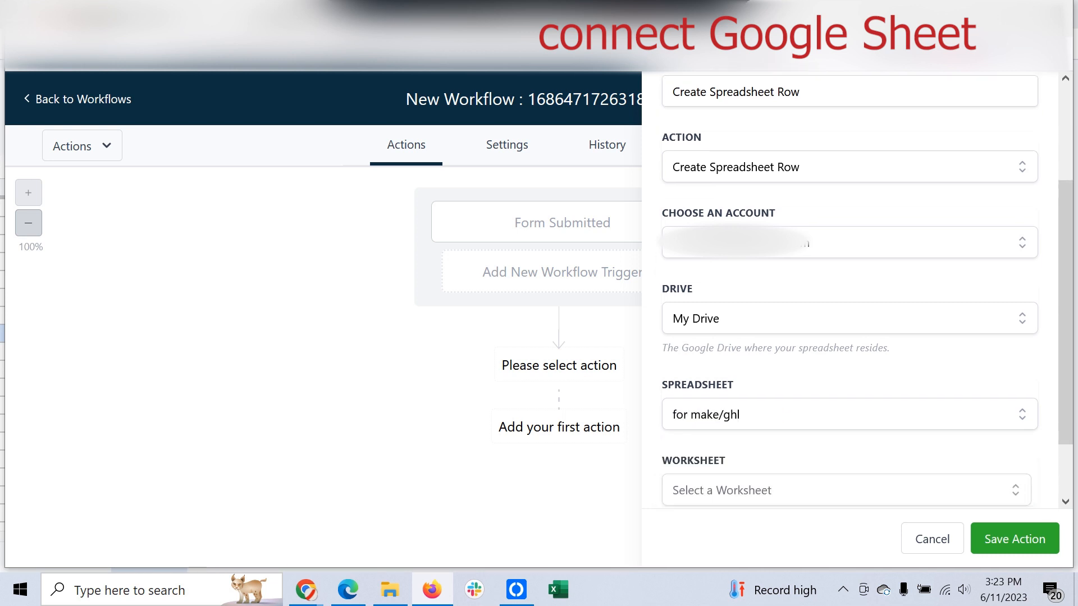
scroll(849, 290, "down", 2)
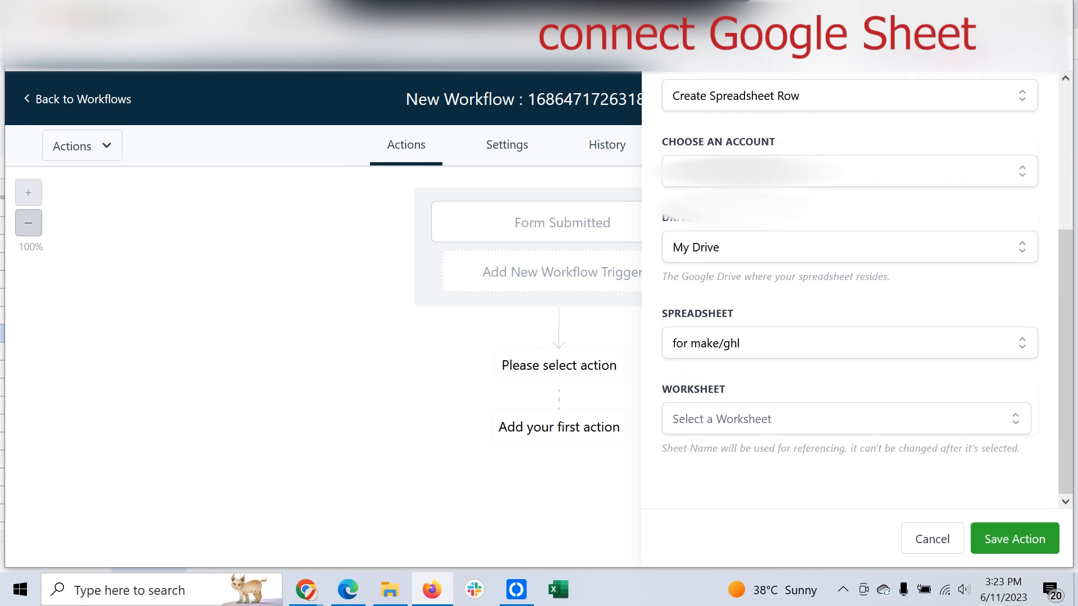
left_click(846, 419)
left_click(786, 495)
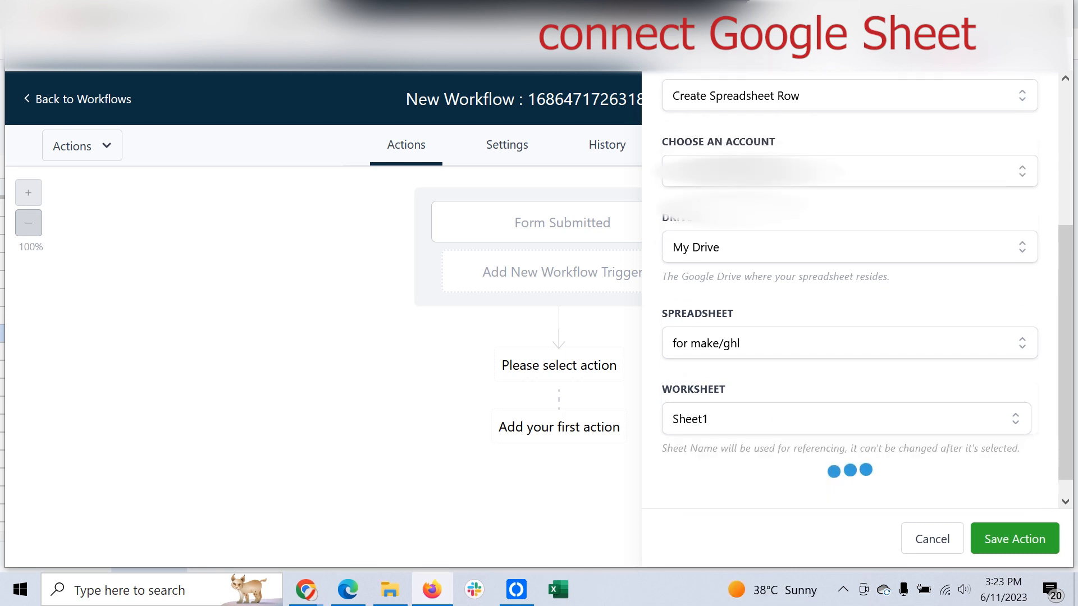
Step: Refresh headers, map columns A through C, then bring up the 'for make/ghl' spreadsheet
scroll(849, 290, "down", 2)
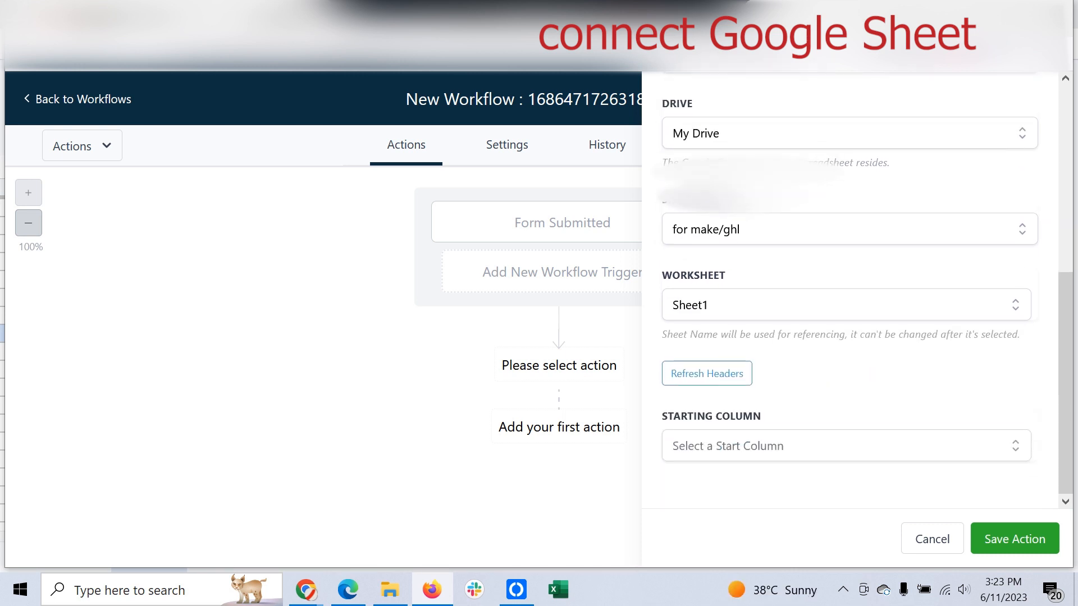
left_click(707, 375)
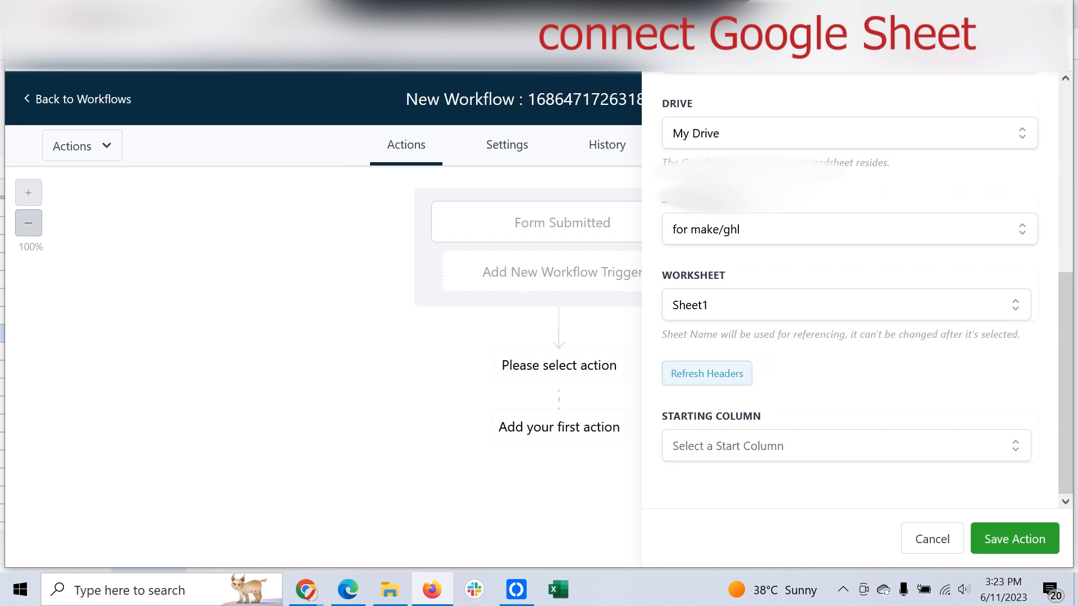
left_click(785, 447)
left_click(729, 484)
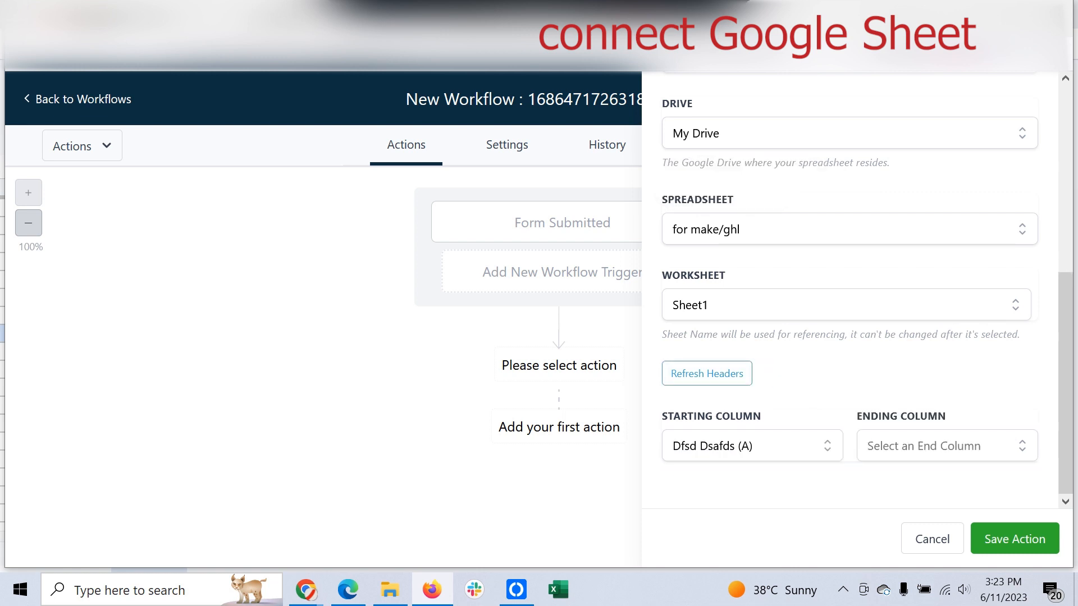
left_click(947, 446)
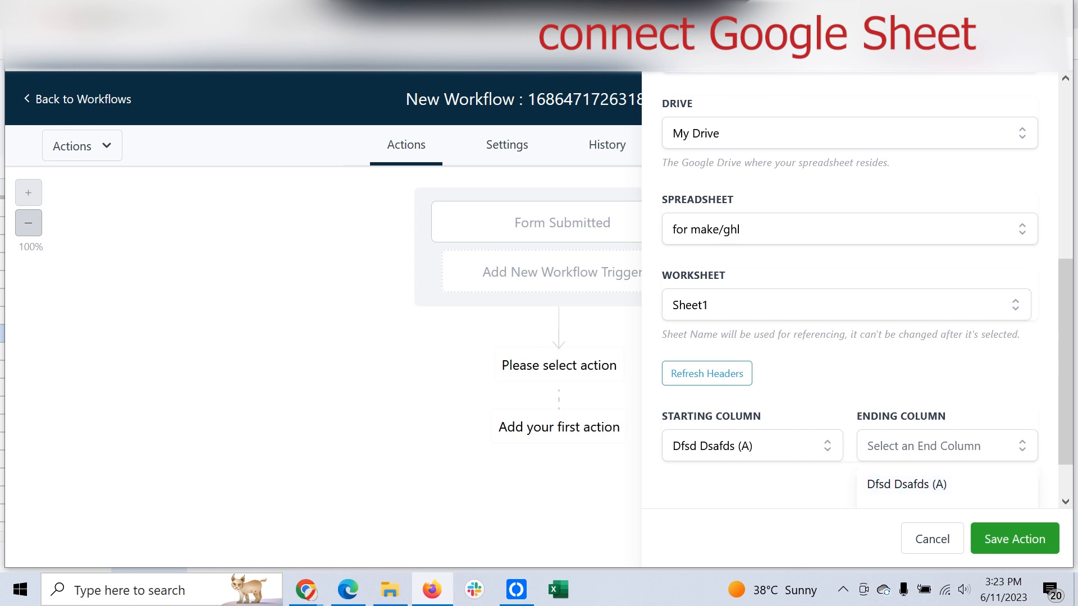
left_click(707, 374)
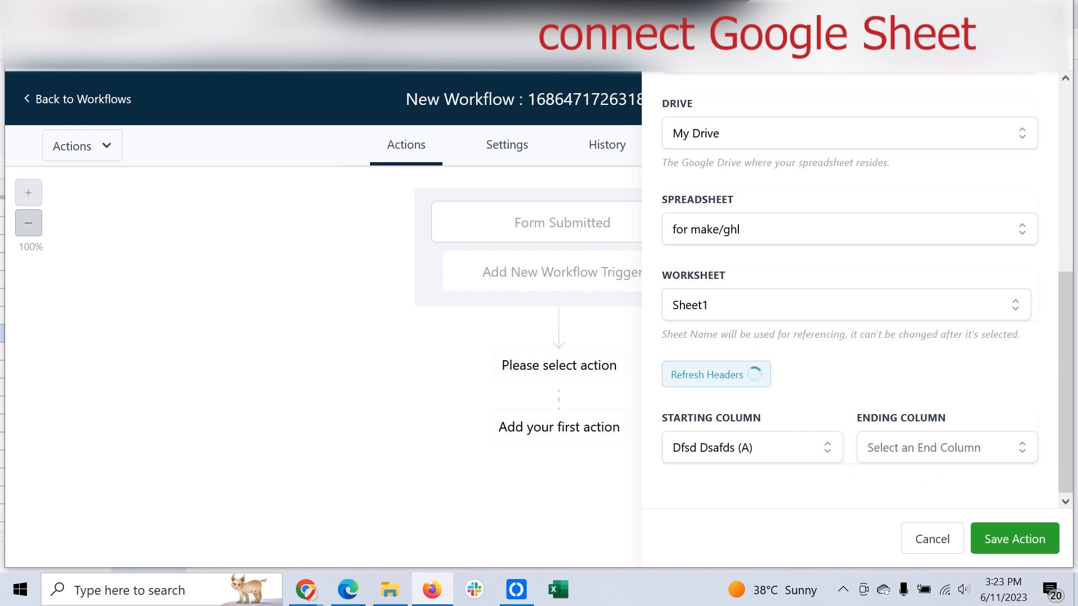
left_click(706, 373)
left_click(947, 446)
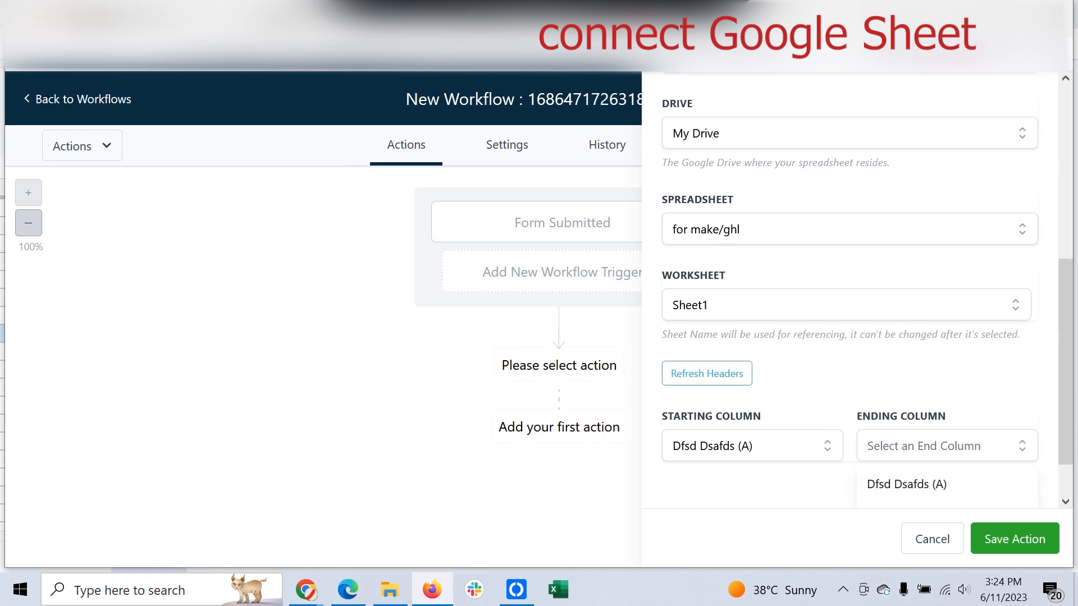
scroll(946, 477, "up", 1)
scroll(947, 471, "down", 2)
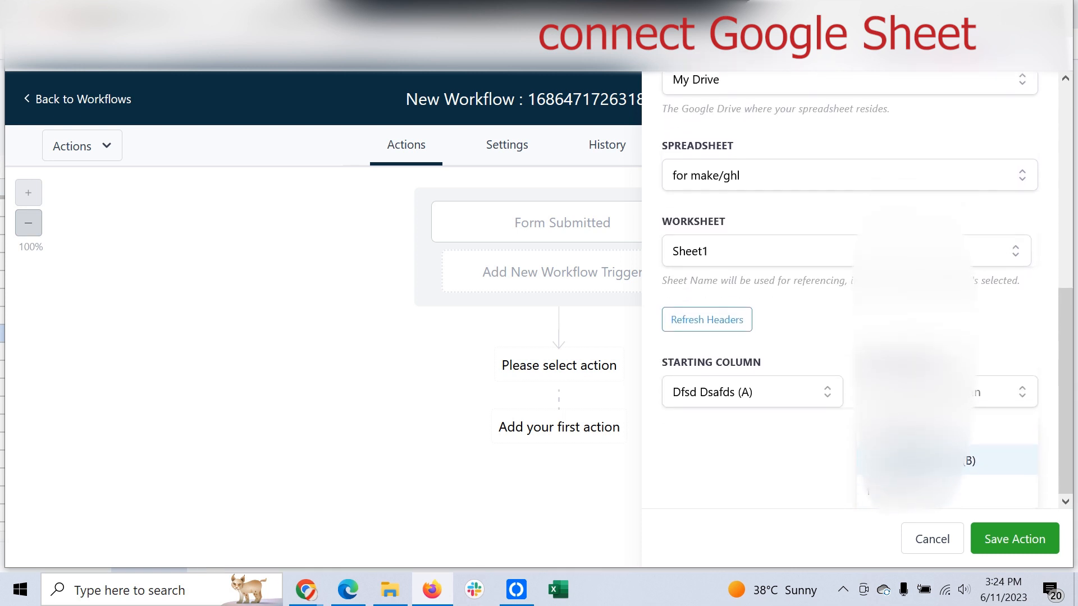
left_click(947, 490)
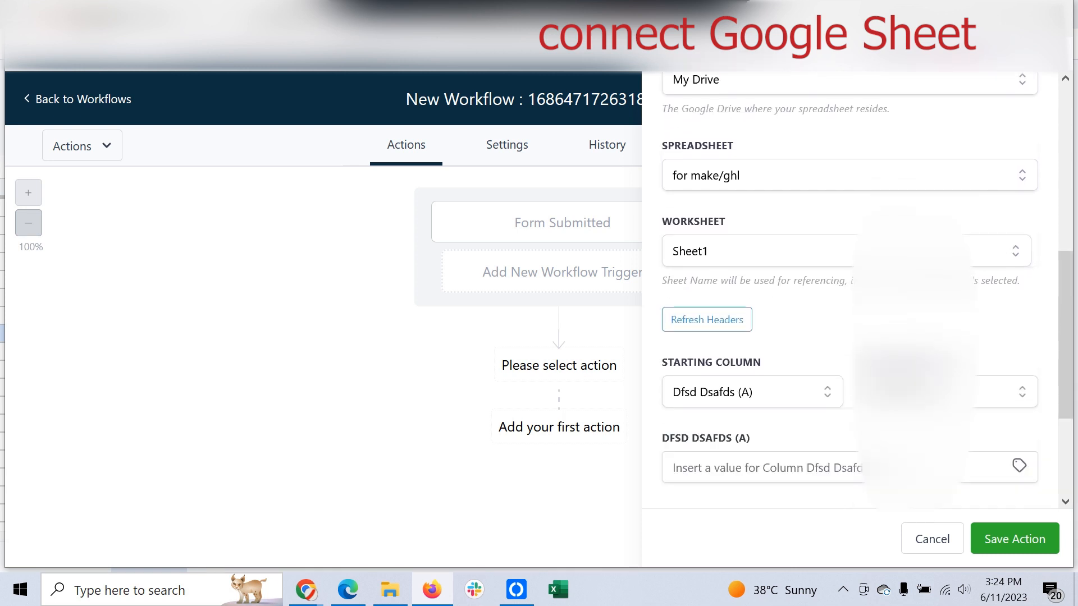
scroll(946, 490, "down", 3)
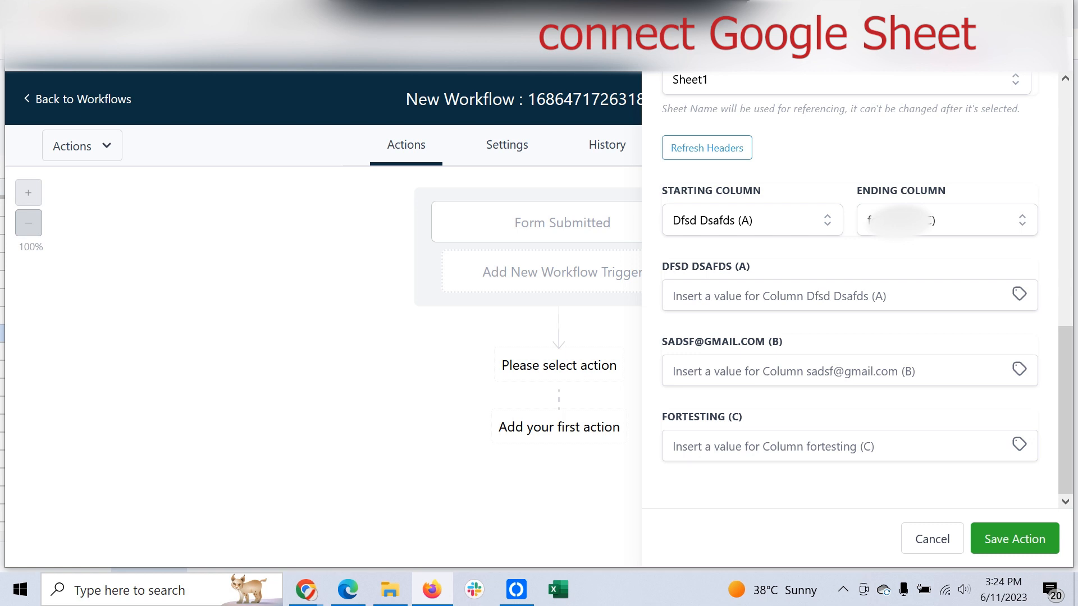
mouse_move(306, 589)
left_click(396, 510)
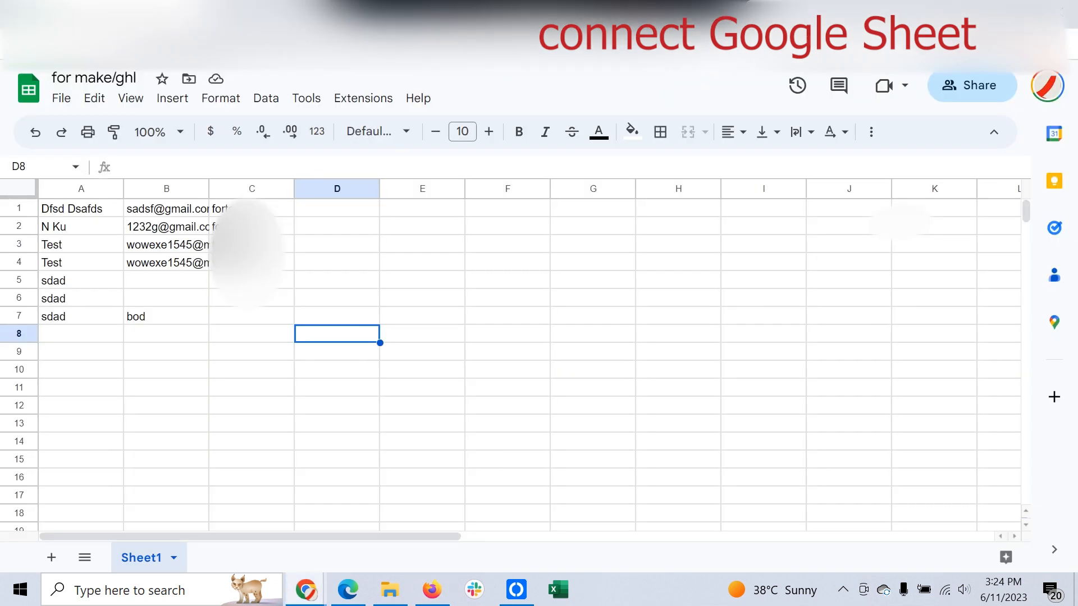
Step: Insert a blank row 1 and enter headers name, email, account name in A1:C1
right_click(19, 209)
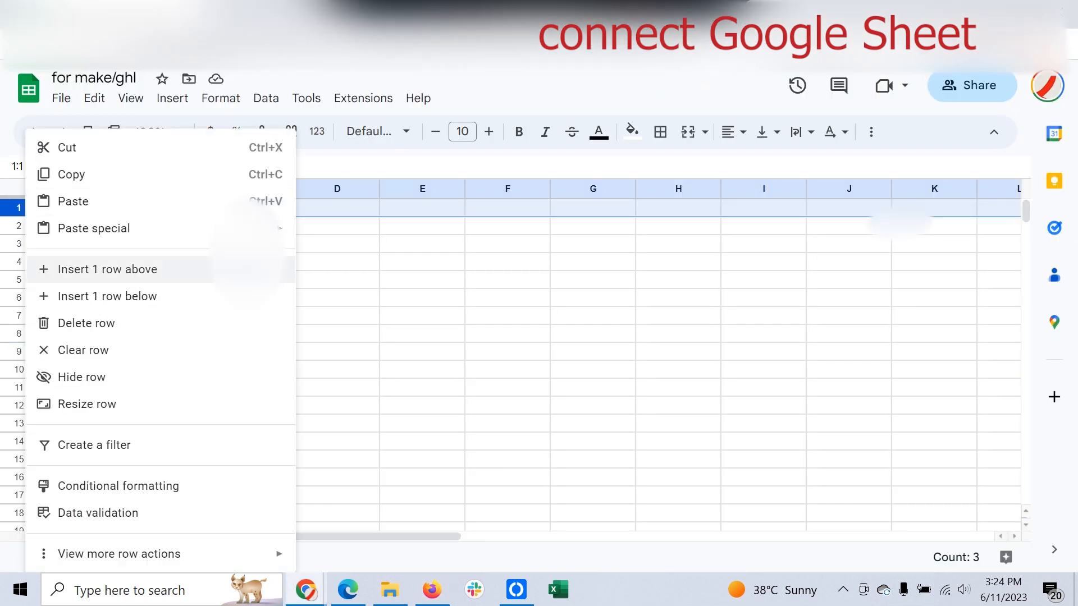
left_click(112, 269)
left_click(81, 209)
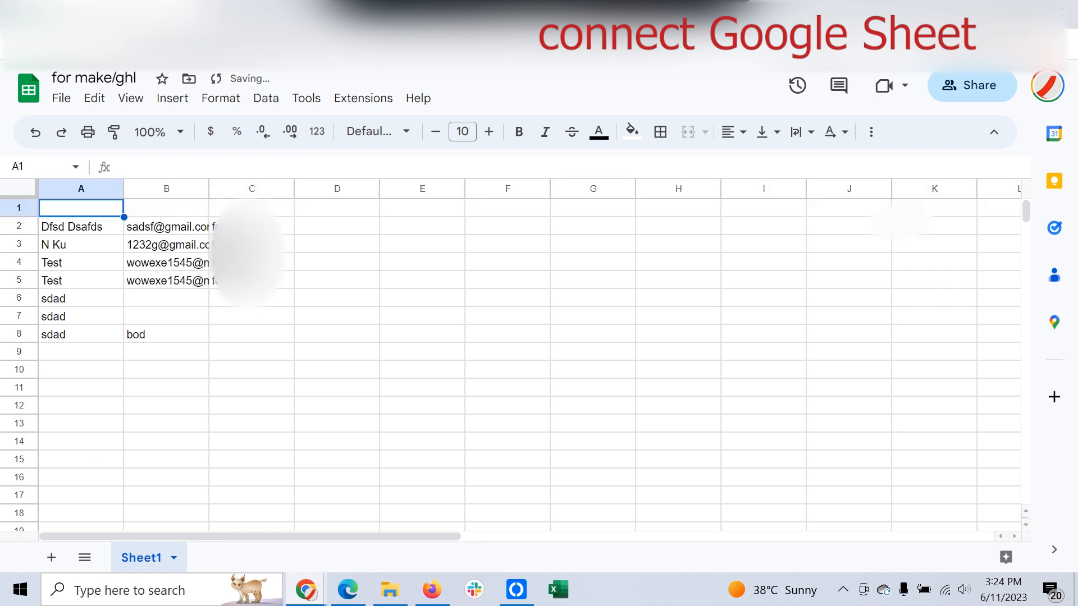
type("name")
key("Return")
key("Right")
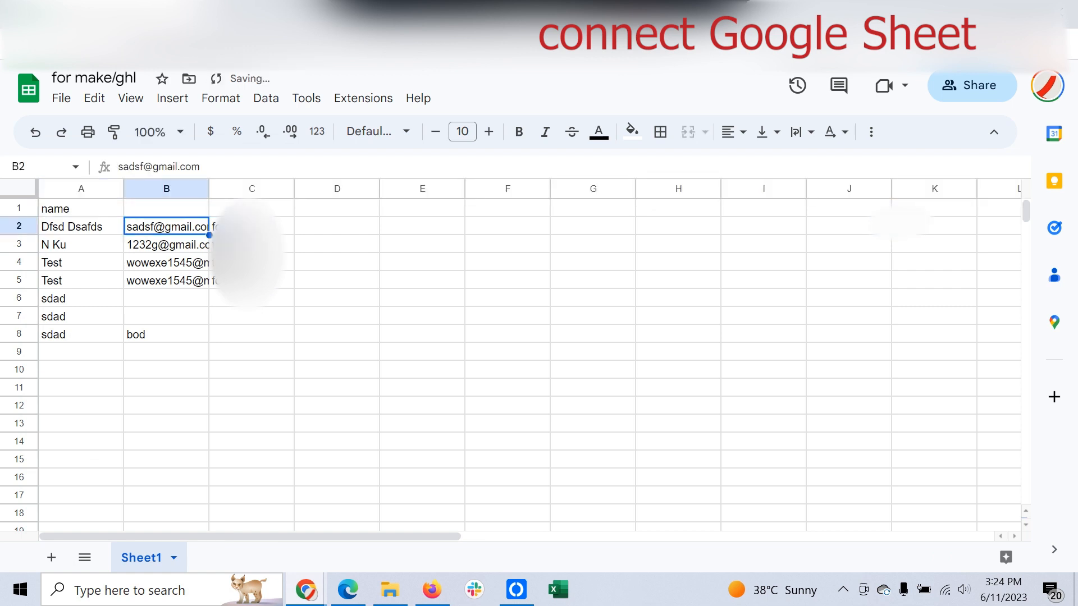
key("Up")
type("email")
key("Return")
key("Right")
key("Up")
type("accou")
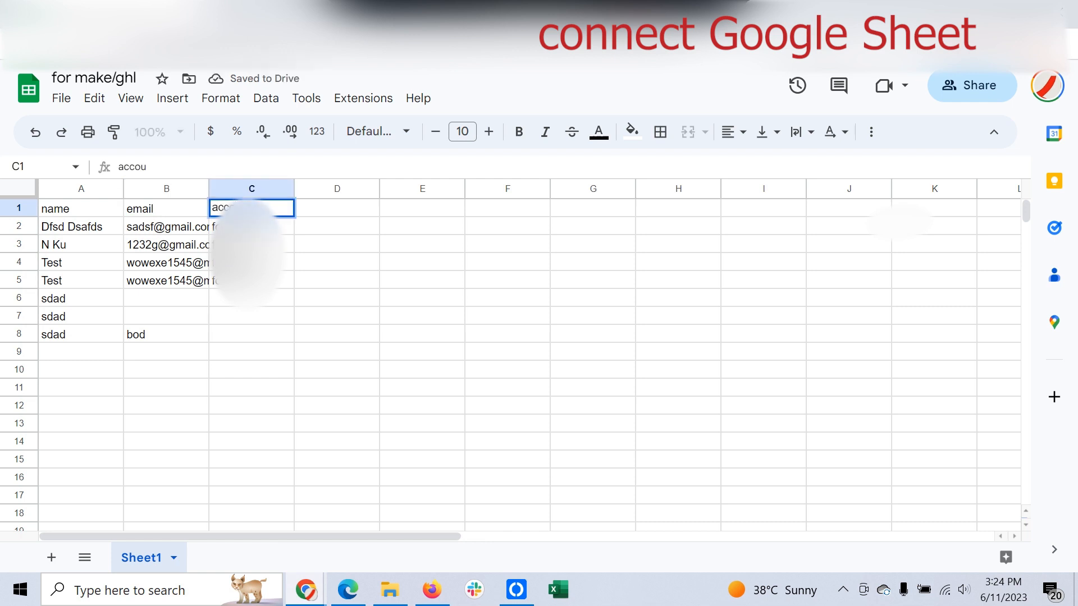
type("nt name")
key("Return")
Step: Add 'phone' and 'source' headers in D1 and E1, then return to HighLevel
key("Up")
key("Right")
type("ph")
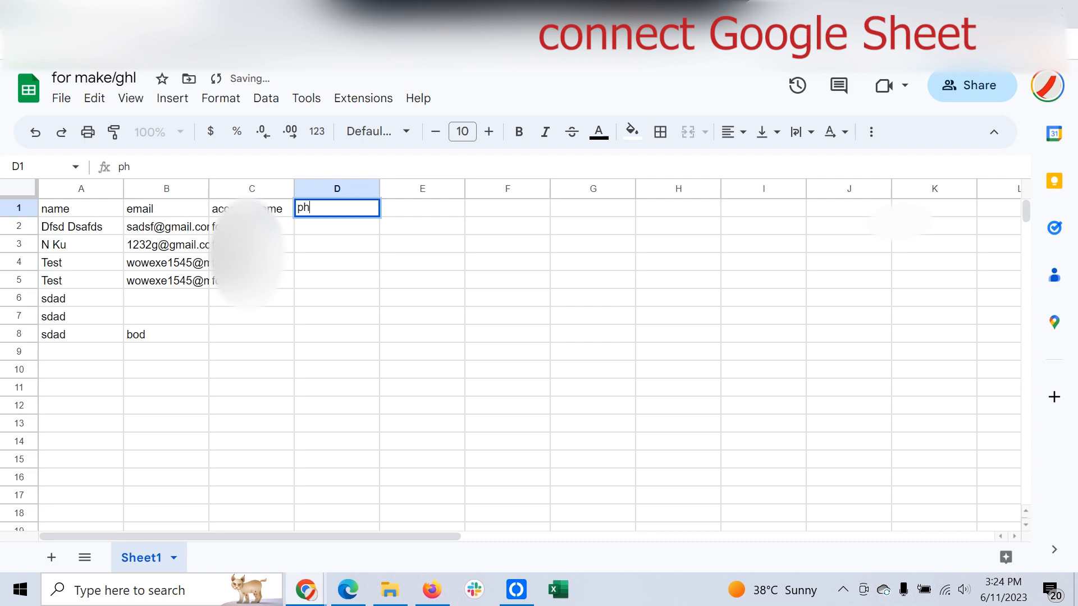
type("one")
key("Return")
key("Down")
key("Up")
key("Up")
key("Right")
type("source")
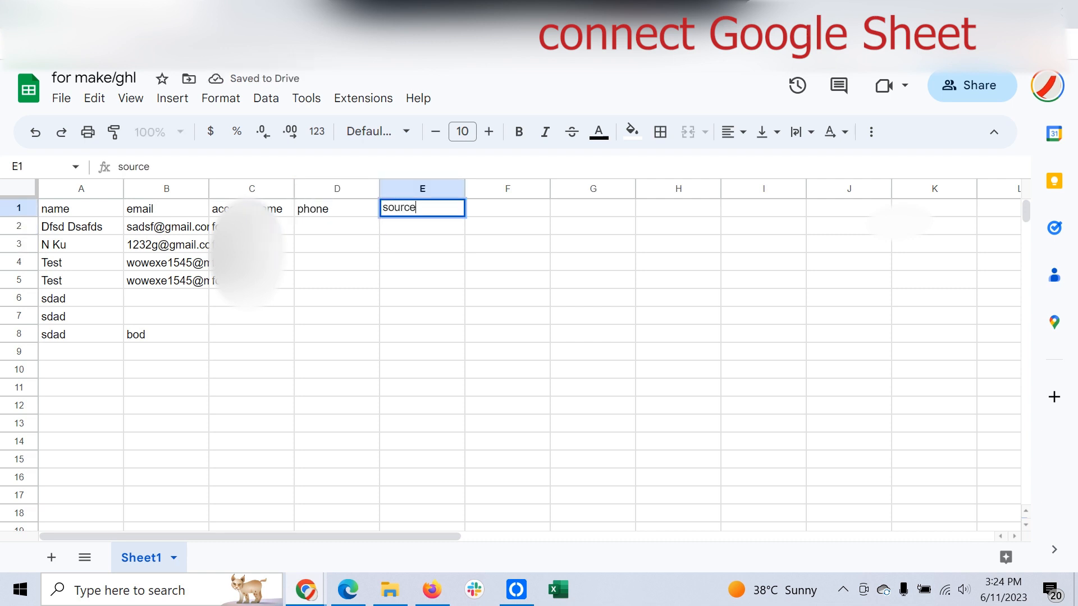
key("Return")
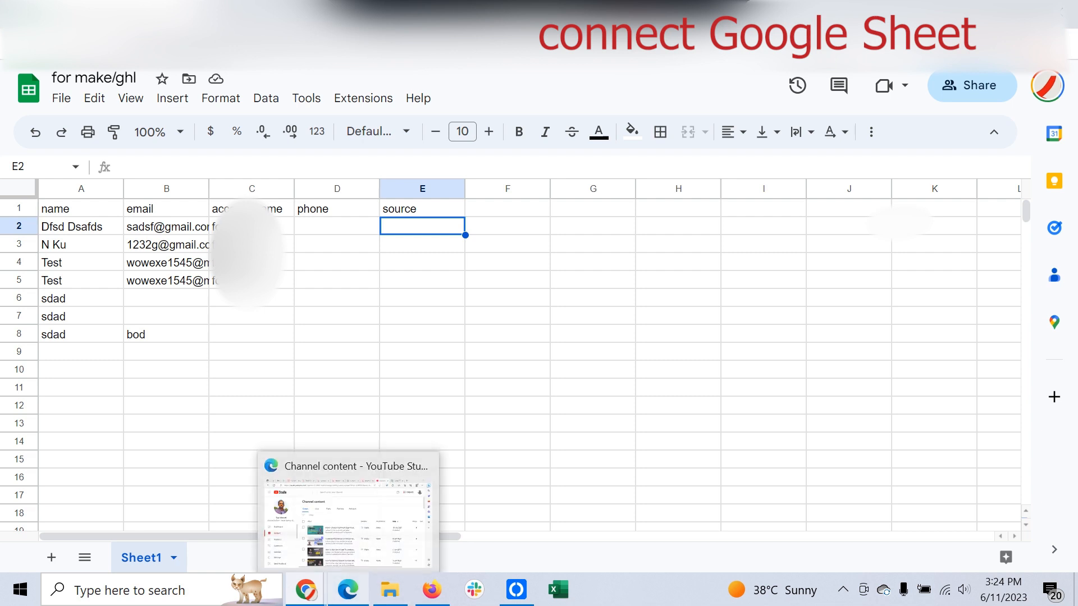
mouse_move(431, 589)
left_click(425, 522)
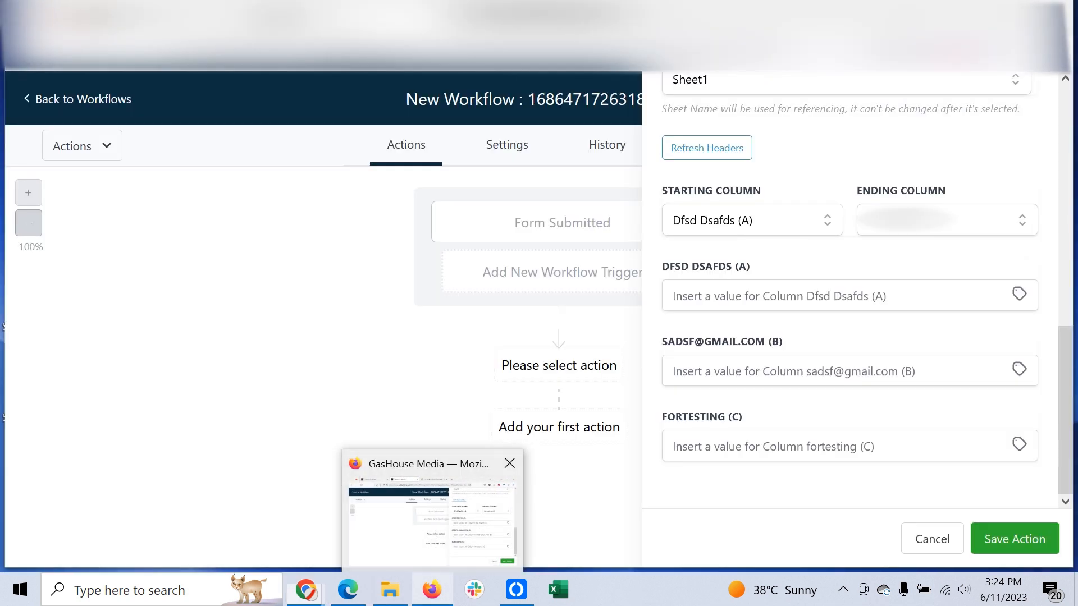
Step: Reload headers from the updated sheet and check the ending column options
left_click(707, 148)
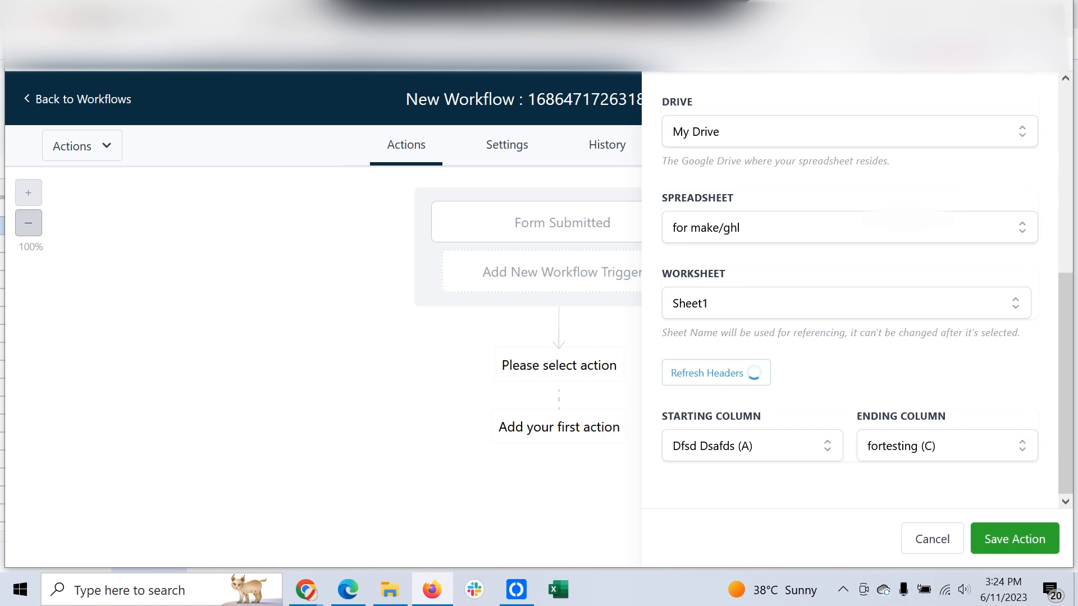
scroll(849, 292, "down", 2)
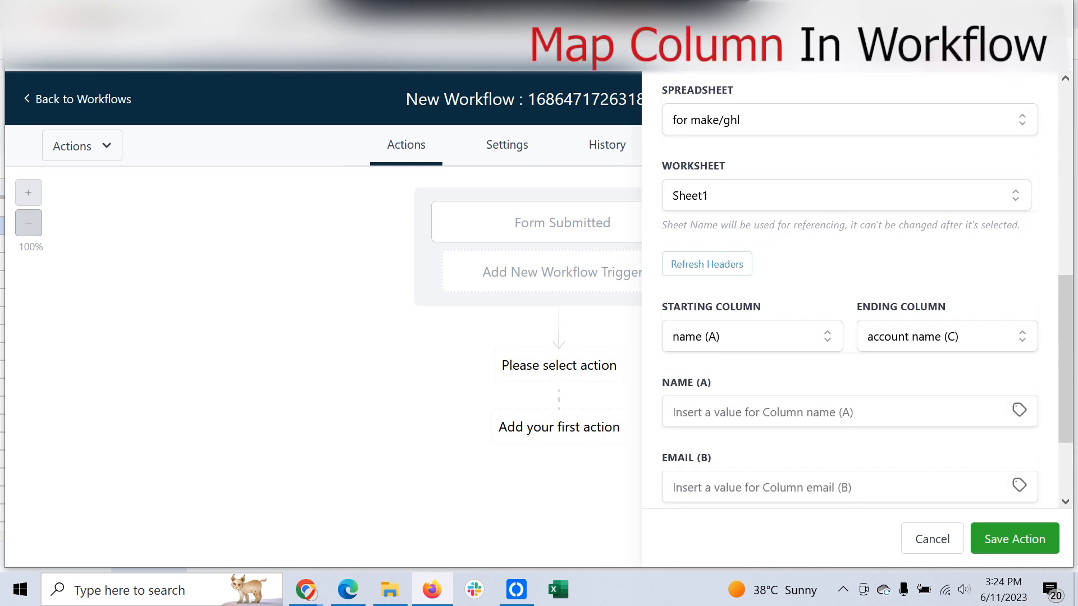
left_click(946, 337)
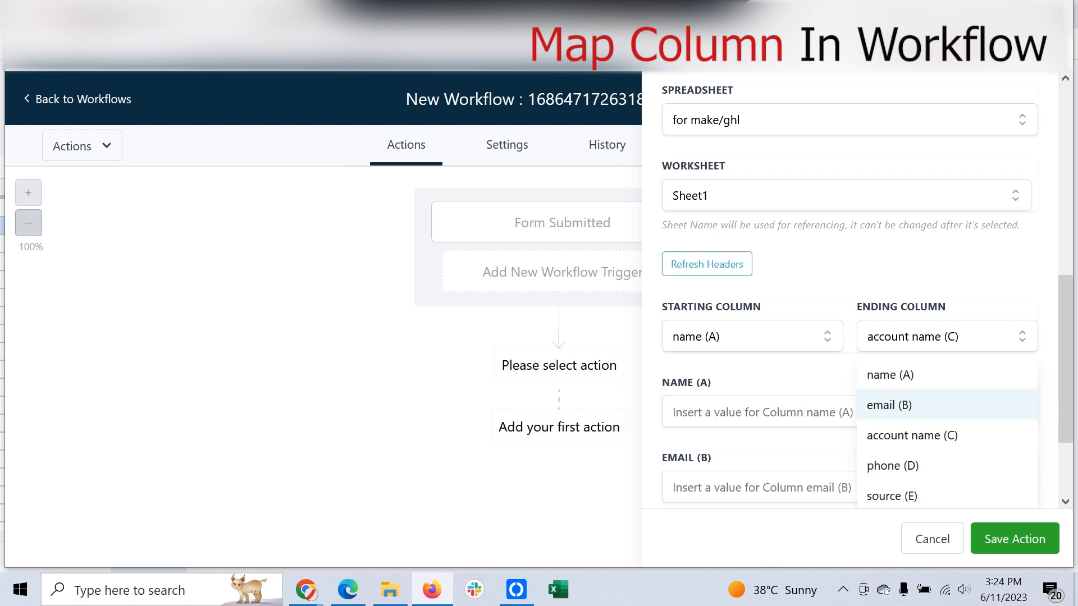
scroll(946, 404, "down", 2)
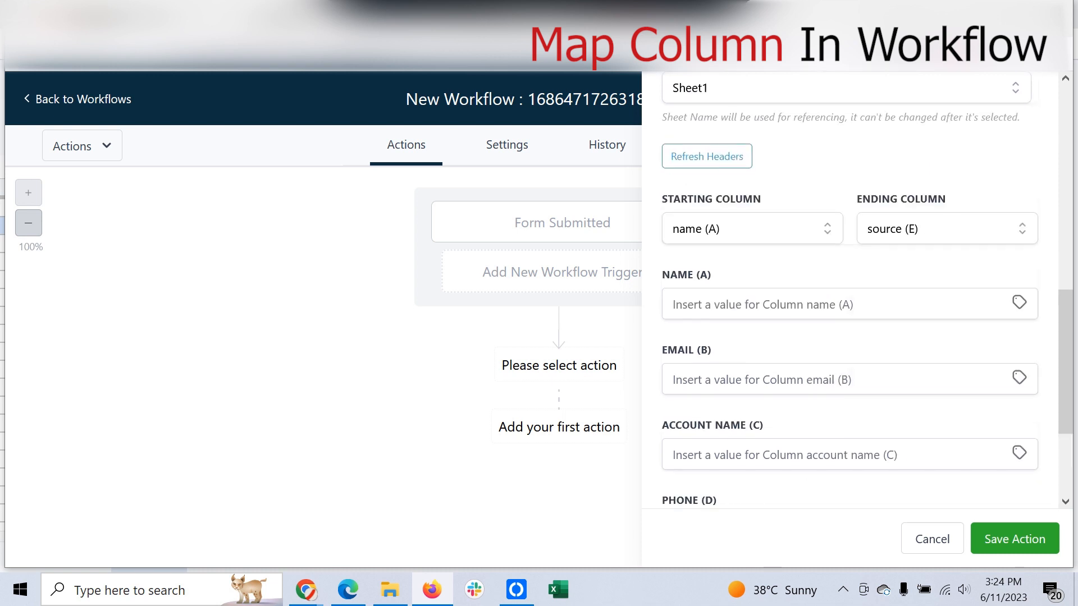
scroll(849, 292, "up", 1)
scroll(849, 292, "down", 3)
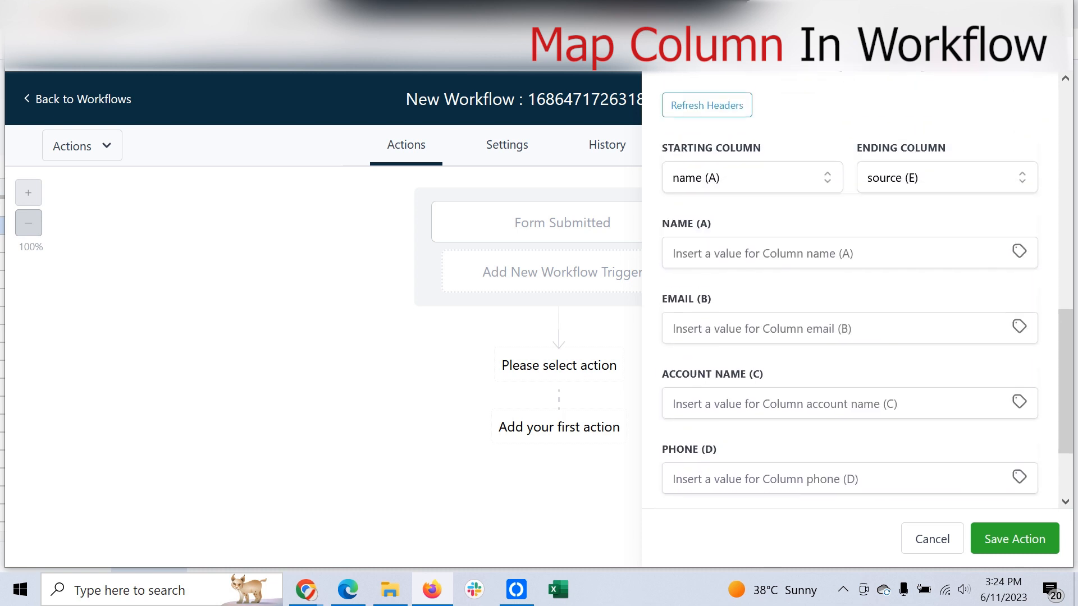
Step: Map column A to the contact's full name and column B to the contact's email
left_click(1018, 251)
left_click(938, 275)
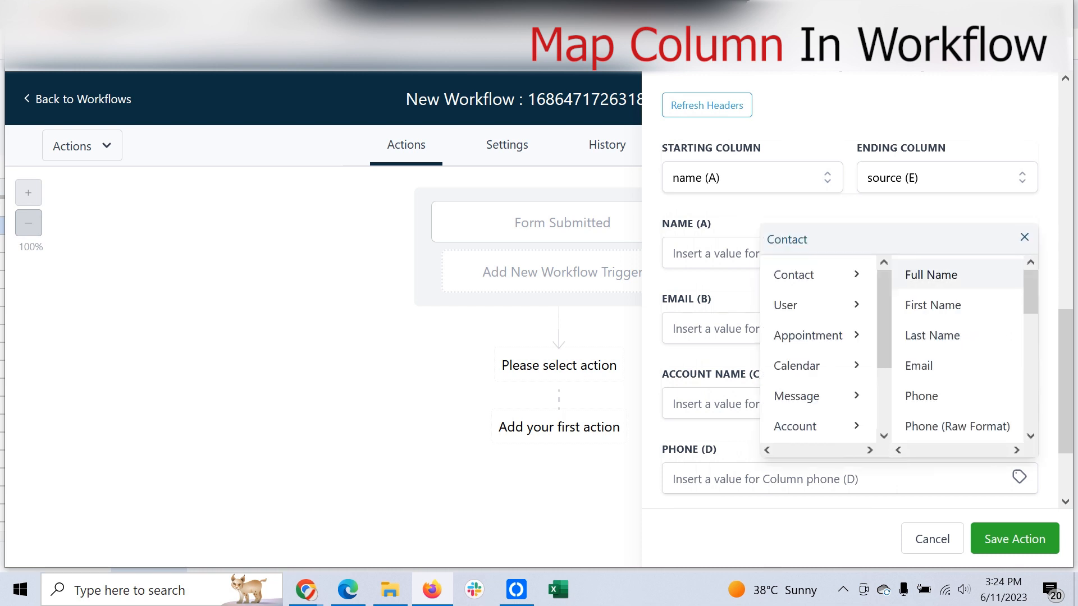
left_click(931, 274)
left_click(1019, 326)
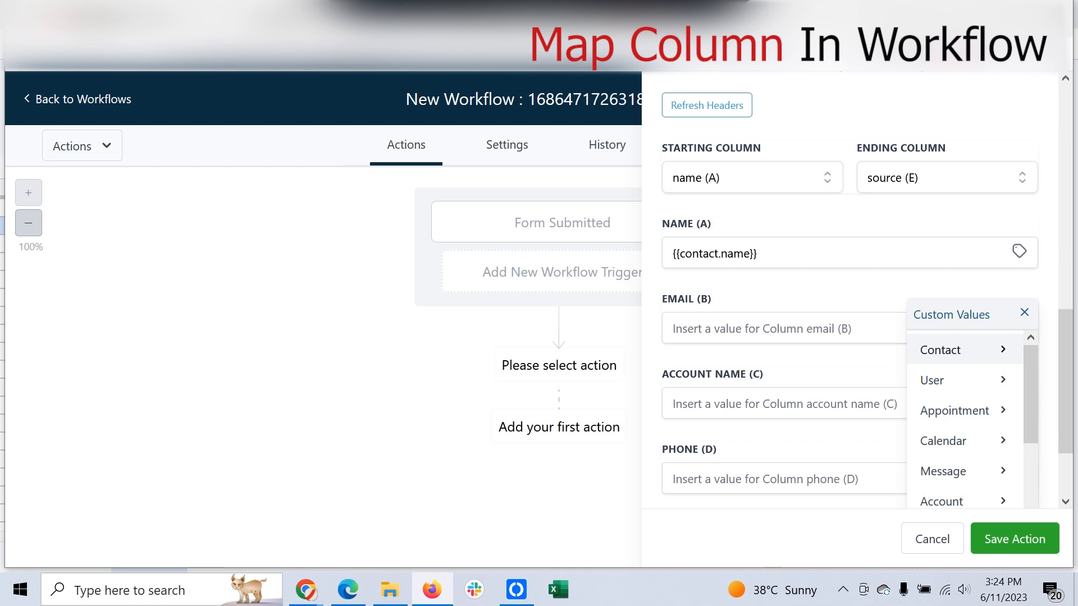
left_click(940, 350)
left_click(918, 440)
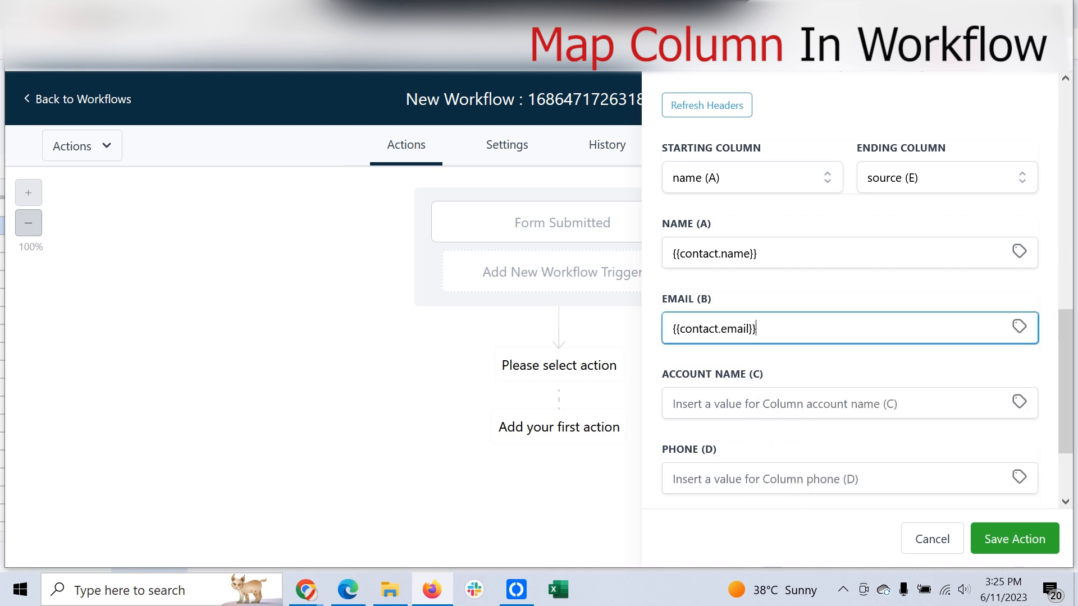
Step: Map column C to the account name and column D to the contact's phone
scroll(850, 336, "down", 2)
left_click(1018, 295)
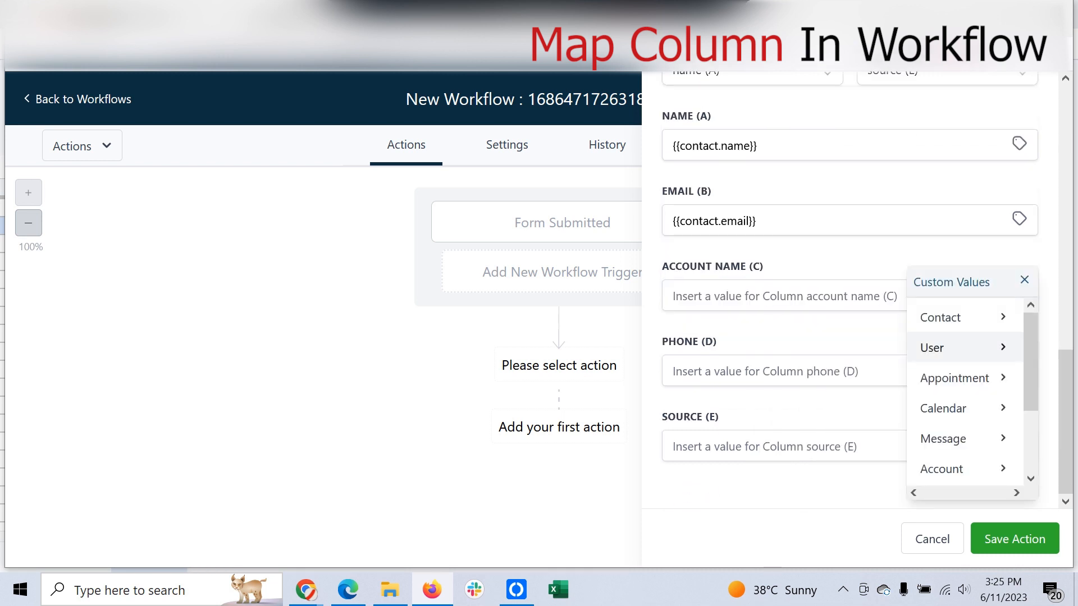
scroll(954, 348, "down", 2)
left_click(943, 375)
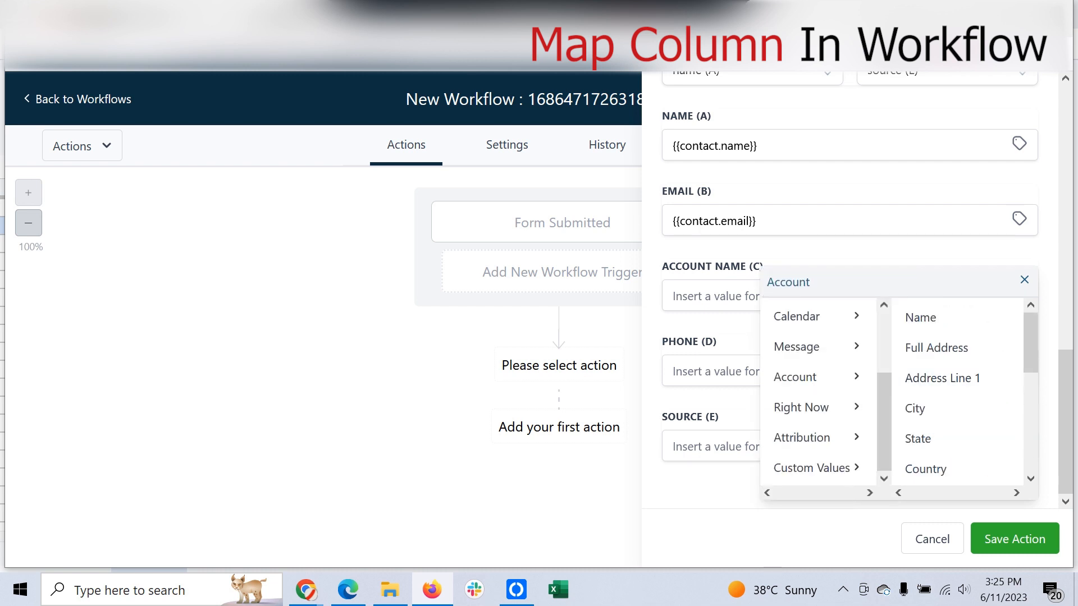
left_click(920, 317)
left_click(1018, 369)
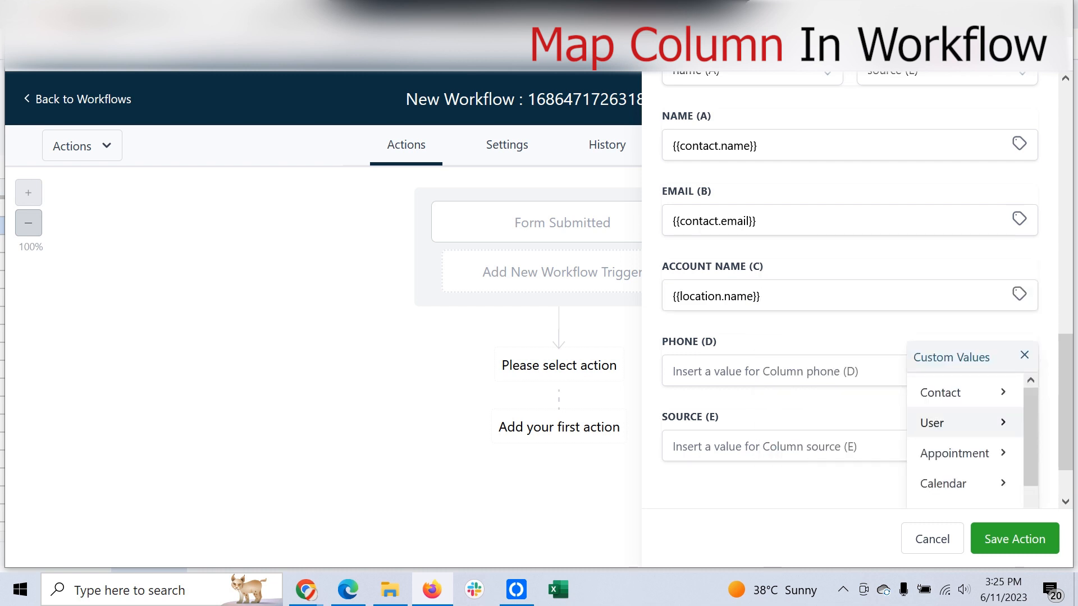
scroll(954, 421, "down", 2)
scroll(954, 416, "up", 2)
left_click(949, 392)
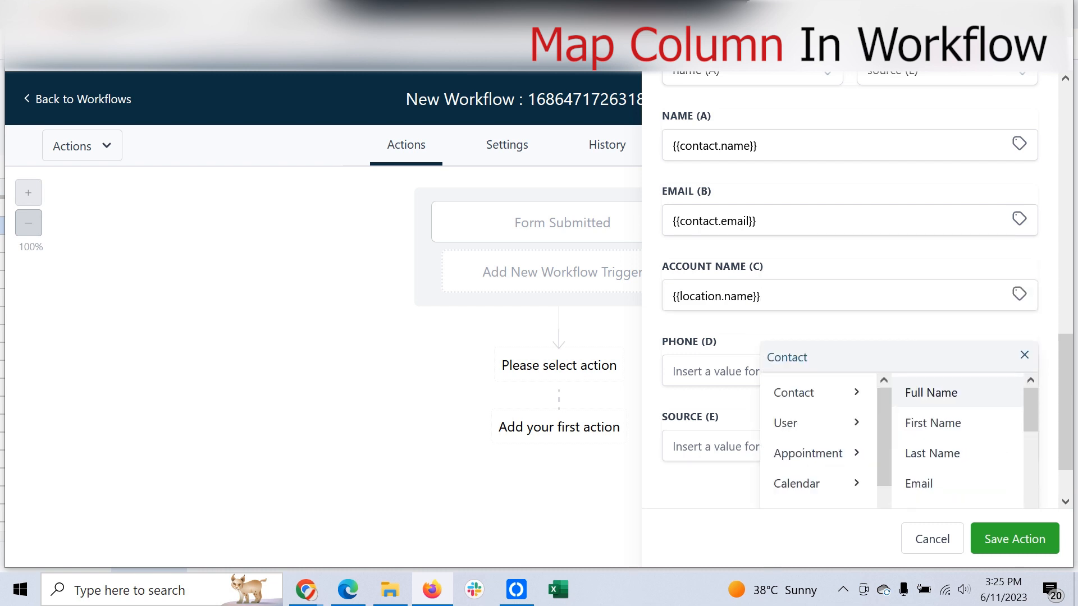
scroll(954, 406, "down", 2)
left_click(949, 406)
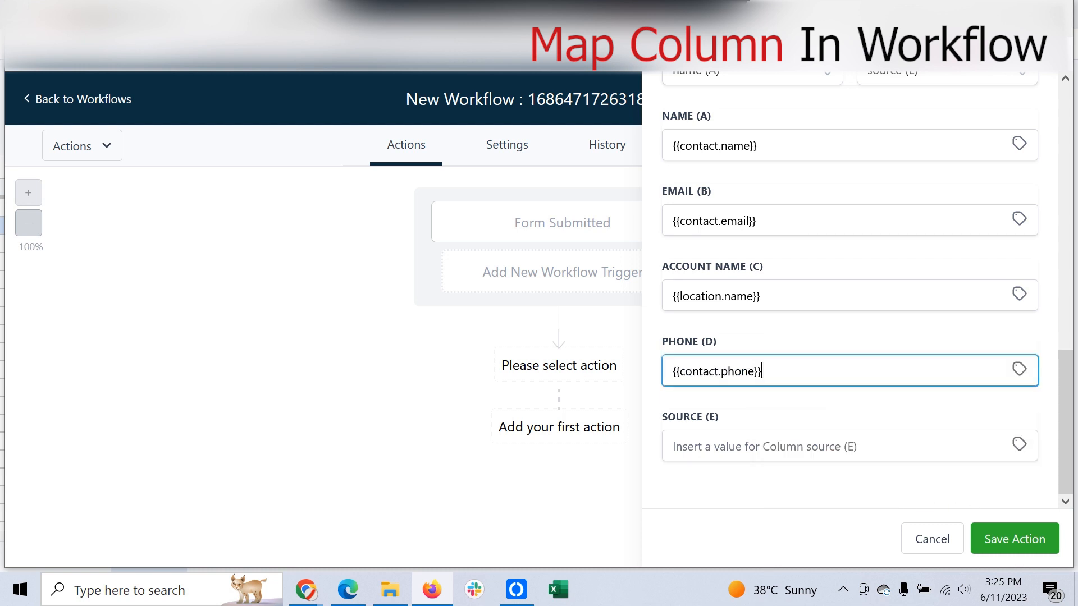
Step: Map column E to {{contact.source}} via Custom Values > Contact > Source
left_click(1019, 443)
scroll(954, 480, "down", 2)
scroll(954, 480, "up", 2)
scroll(955, 481, "down", 3)
scroll(848, 337, "down", 2)
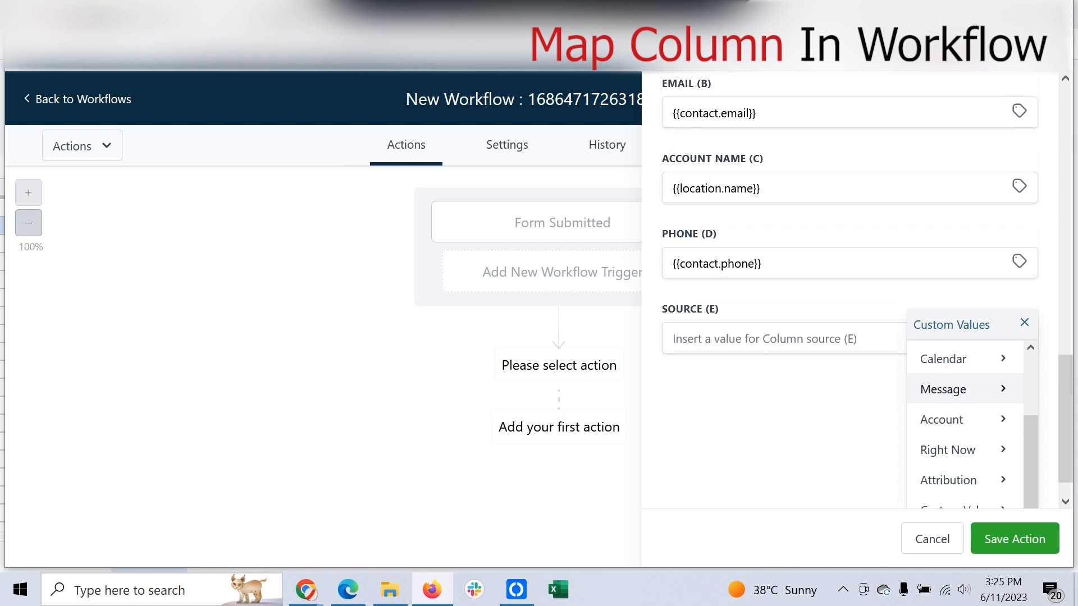
scroll(847, 281, "up", 2)
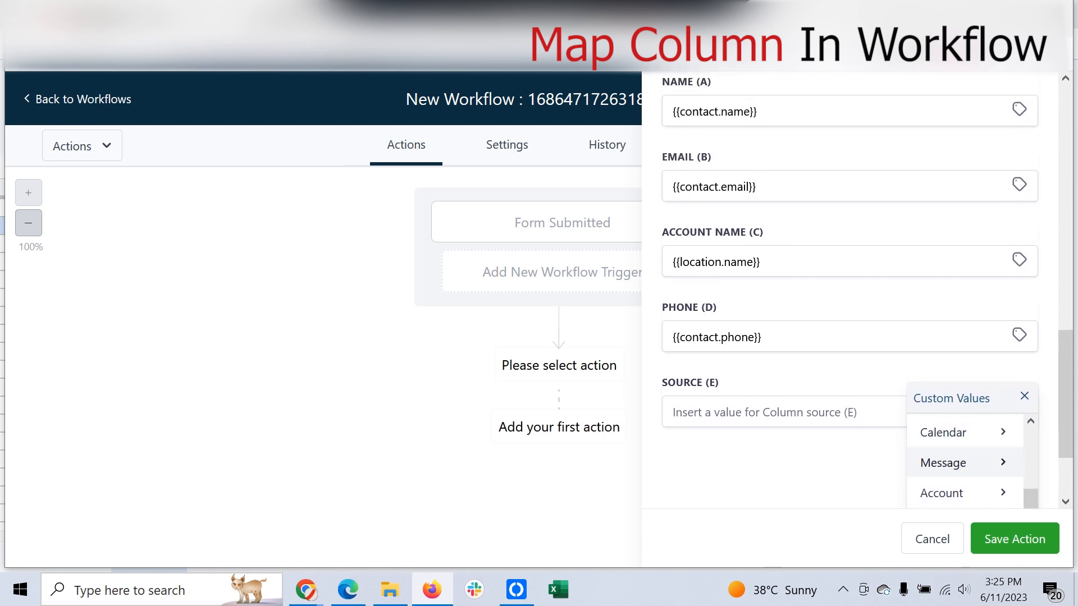
left_click_drag(1031, 498, 1031, 435)
left_click(954, 433)
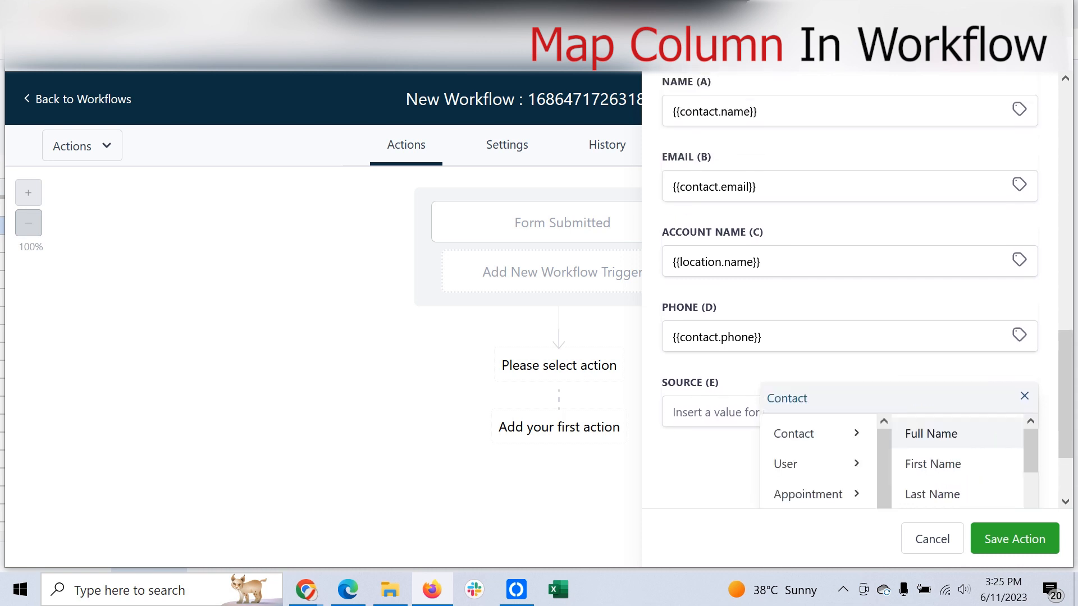
scroll(803, 427, "down", 5)
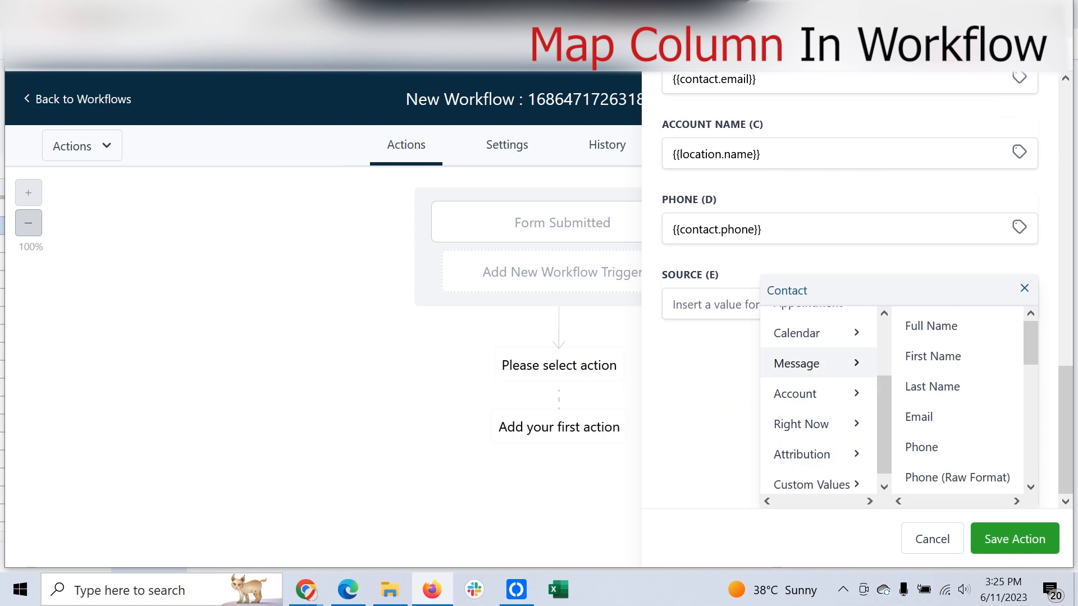
scroll(818, 405, "up", 3)
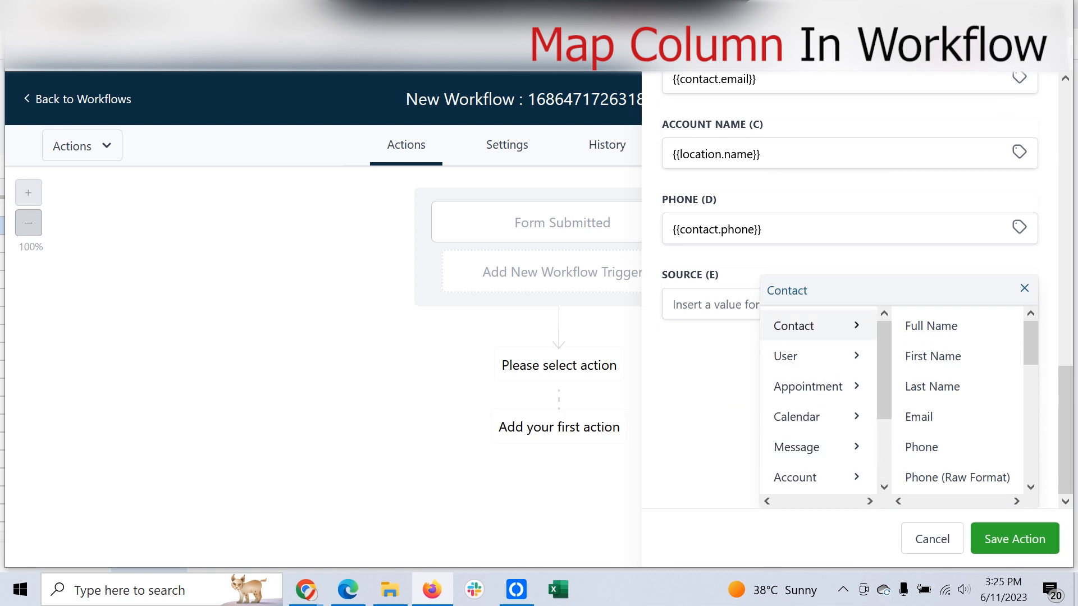
scroll(954, 393, "down", 7)
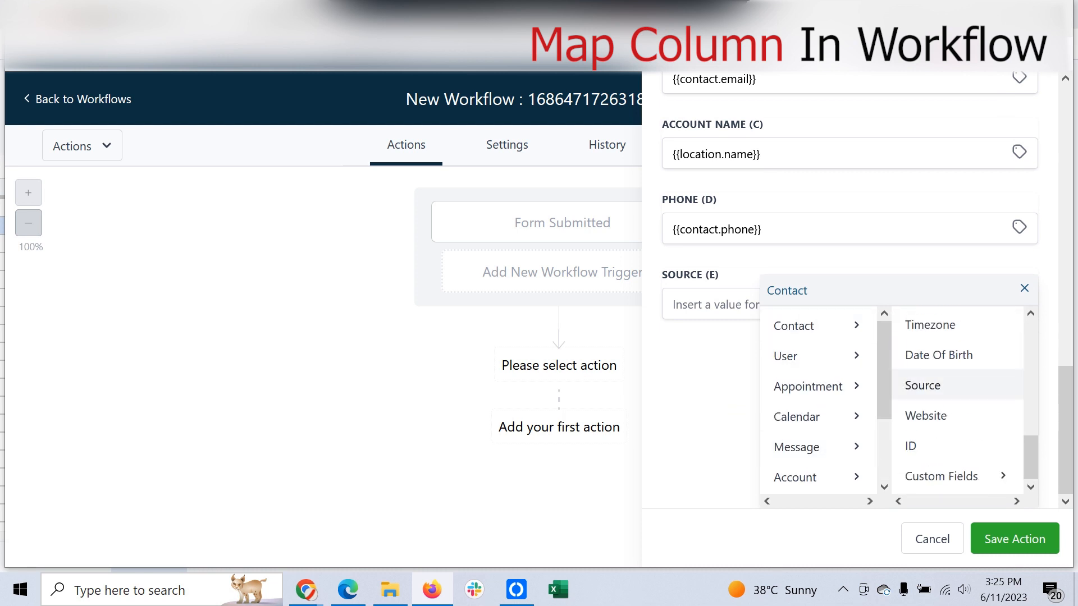
left_click(922, 385)
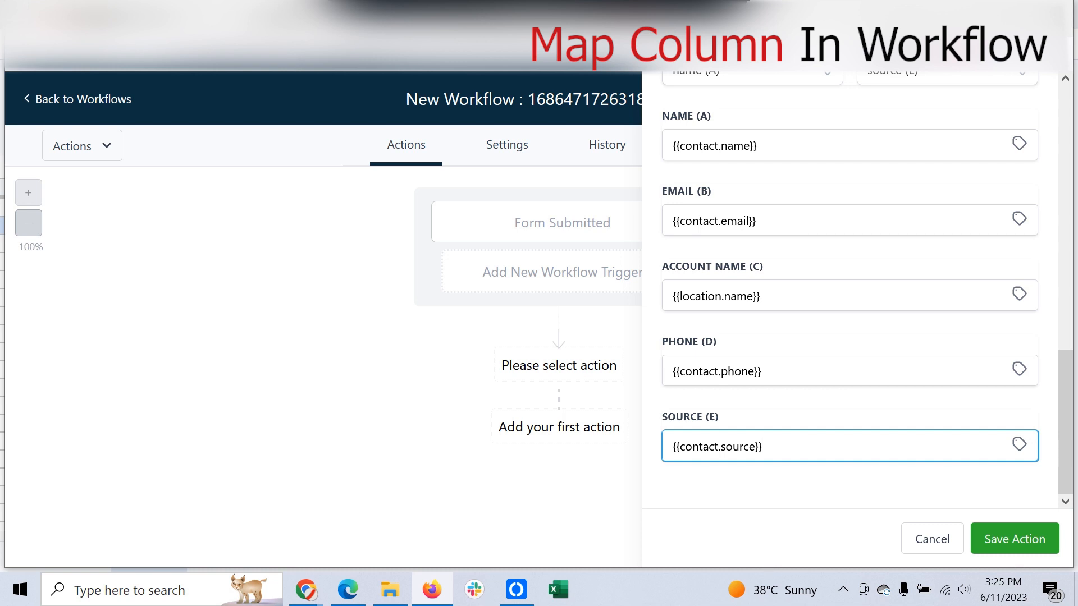
scroll(850, 290, "up", 2)
scroll(850, 289, "up", 5)
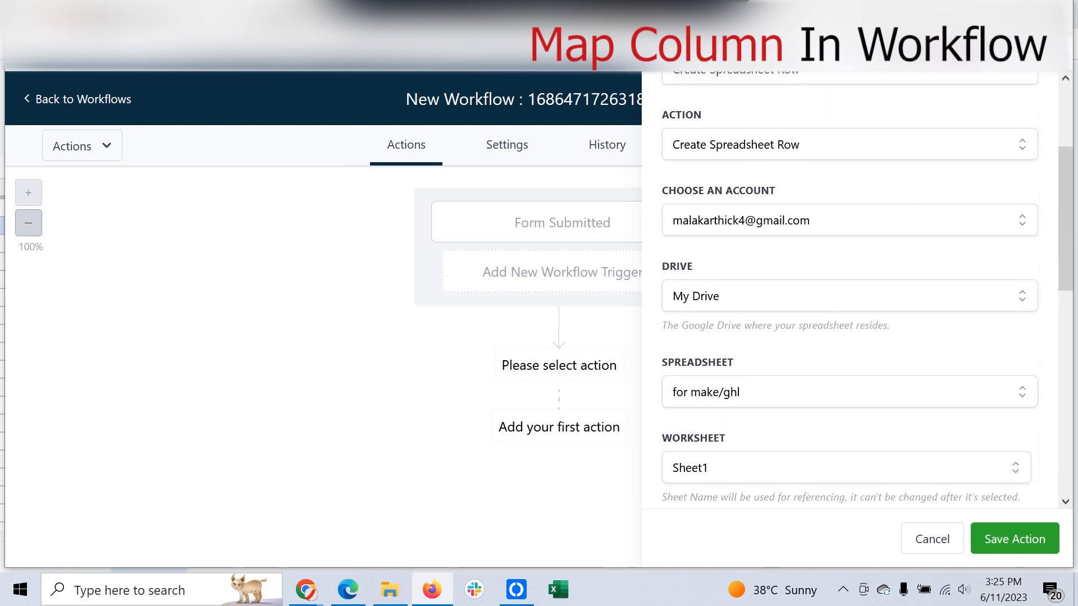
scroll(851, 289, "down", 4)
Step: Save the Create Spreadsheet Row action and workflow, then run a test with one selected contact
left_click(1014, 539)
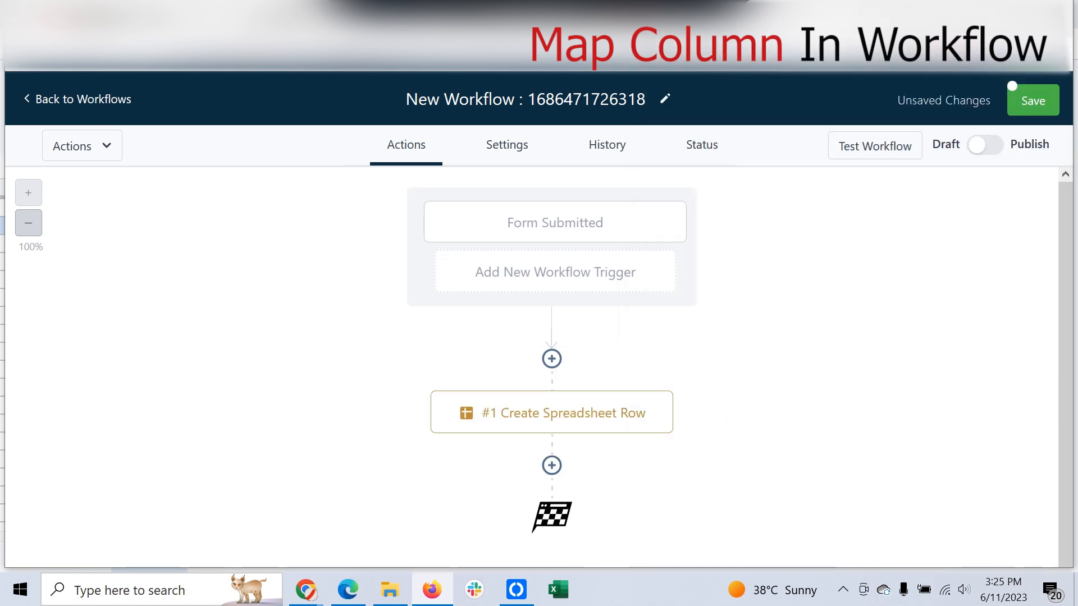
left_click(1012, 87)
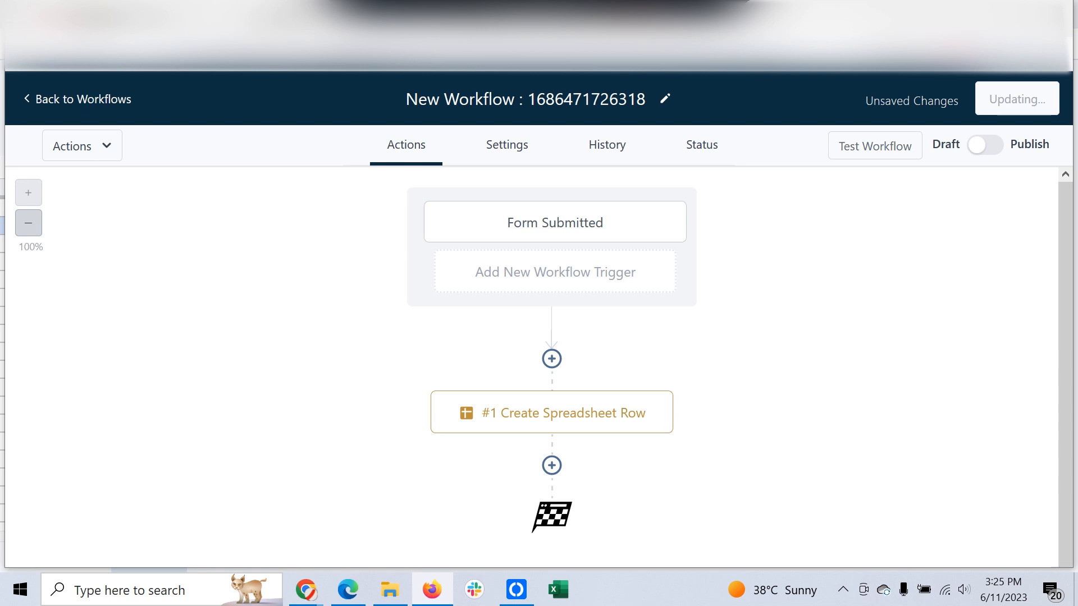
left_click(875, 146)
left_click(857, 219)
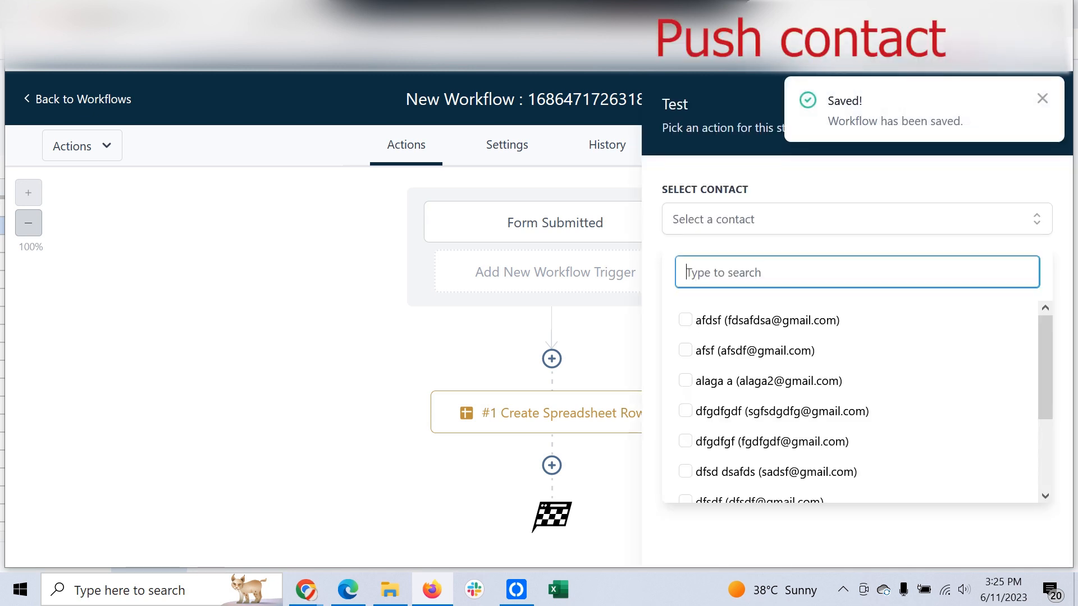
scroll(850, 401, "down", 2)
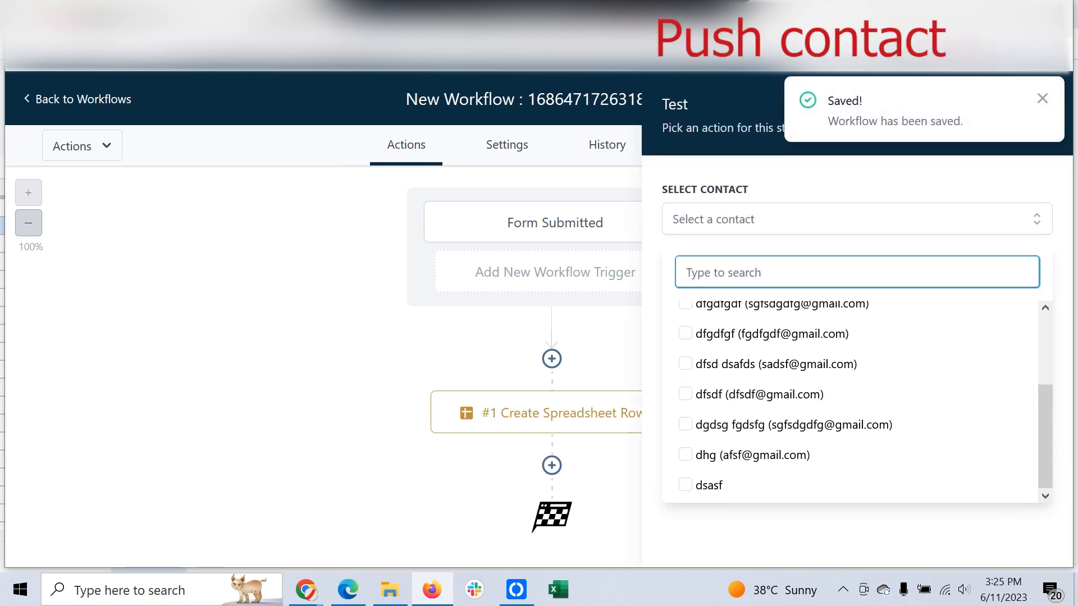
left_click(685, 455)
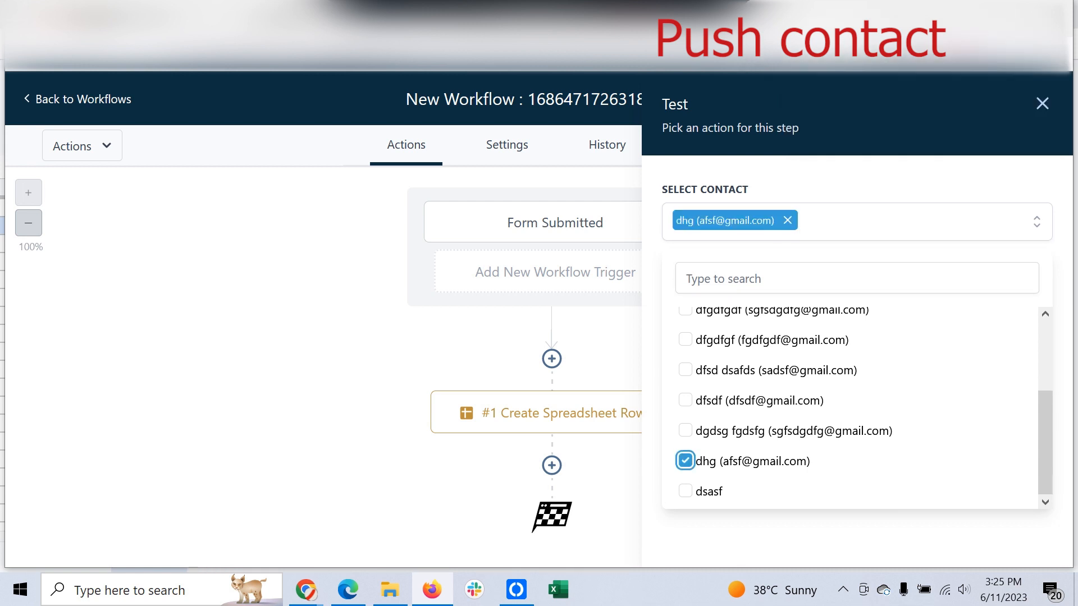
left_click(785, 539)
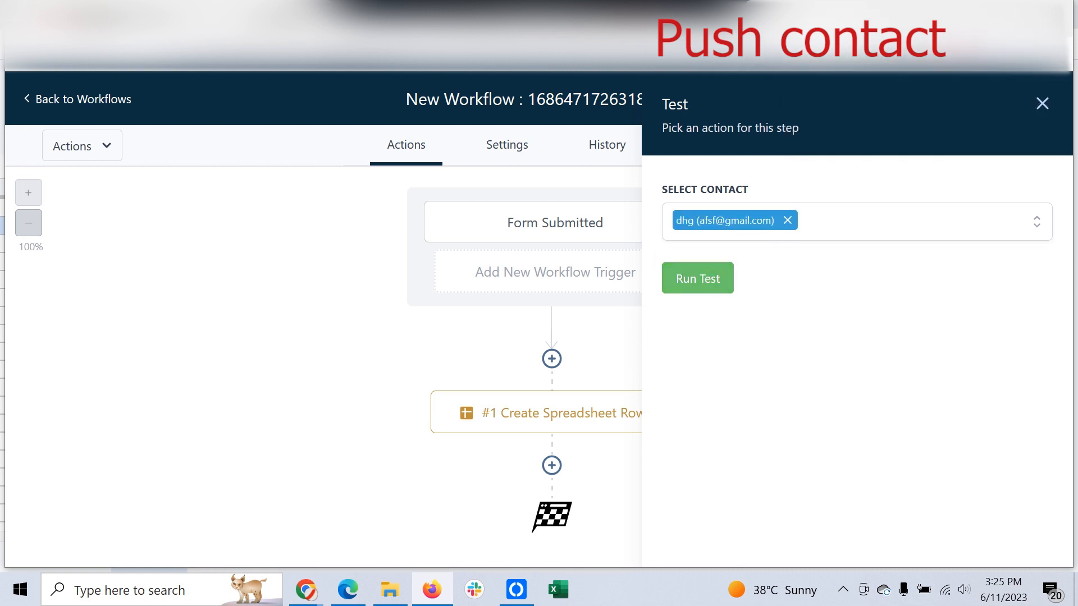
left_click(698, 279)
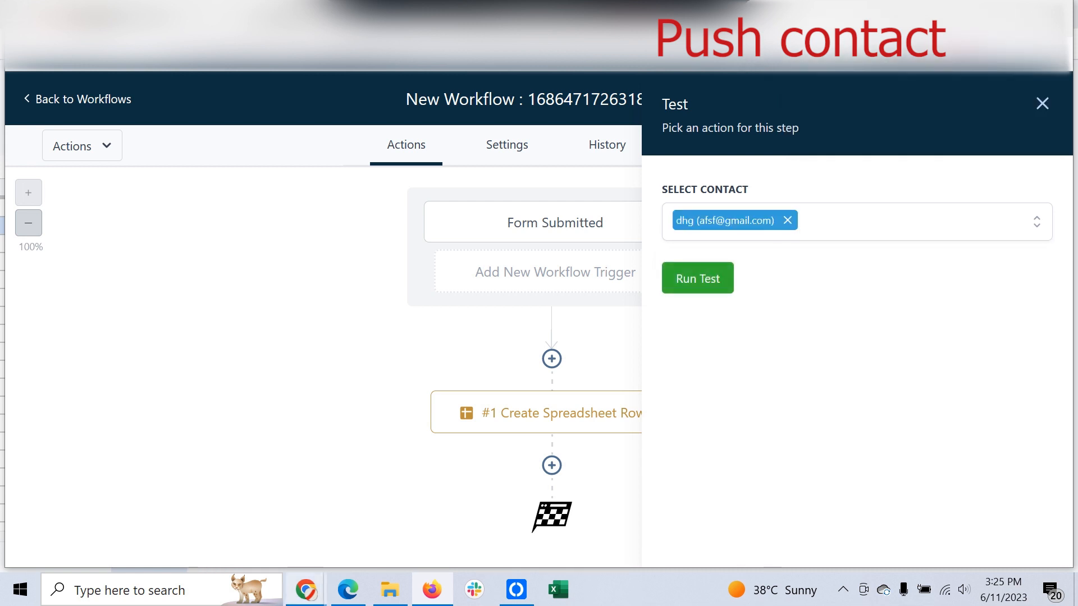
mouse_move(348, 589)
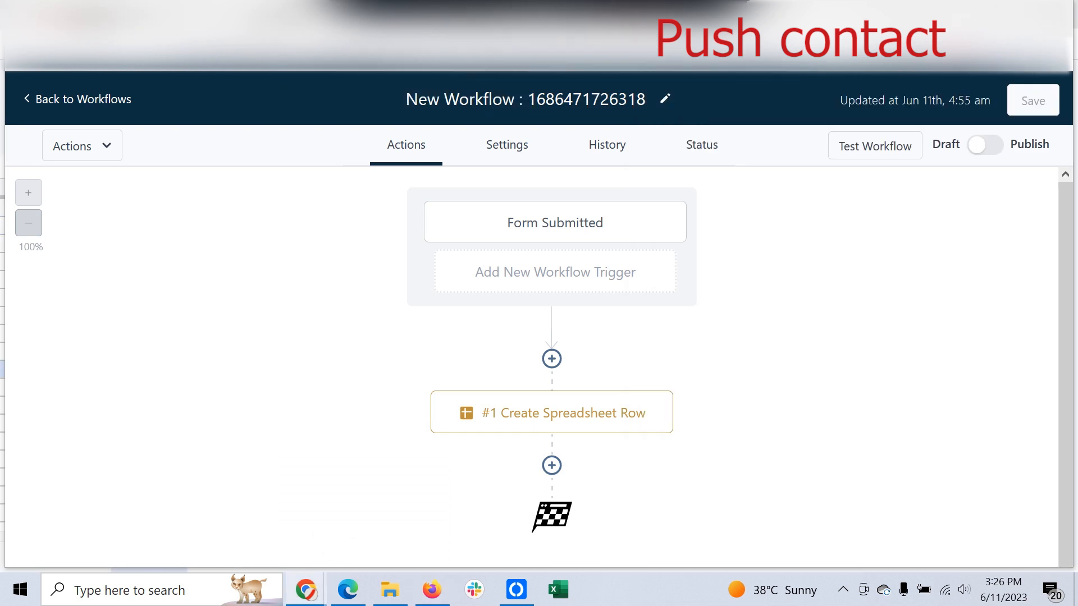
mouse_move(306, 589)
left_click(397, 517)
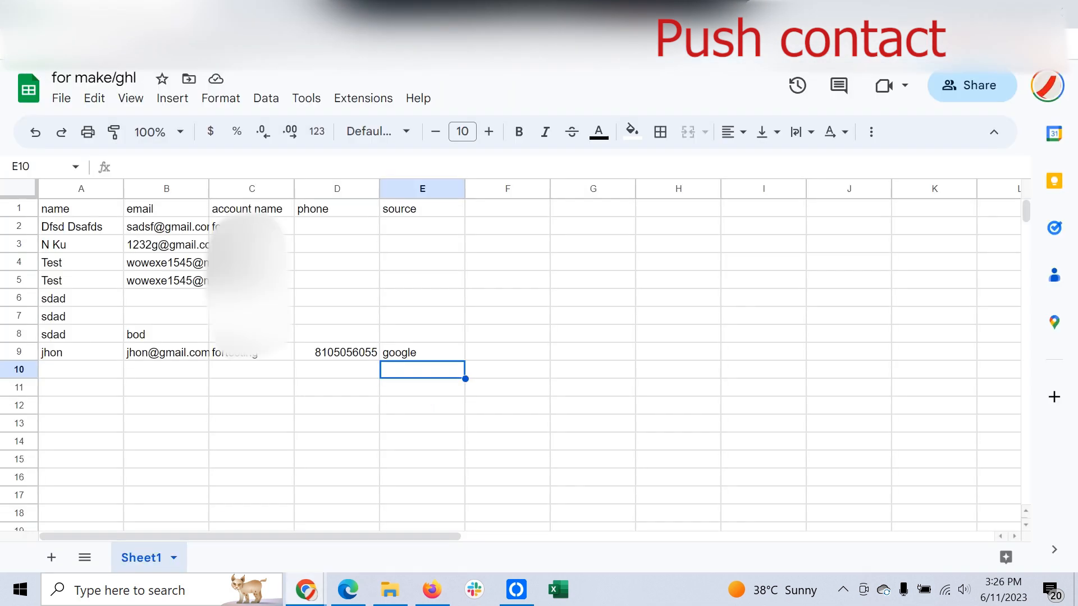
left_click_drag(81, 352, 421, 351)
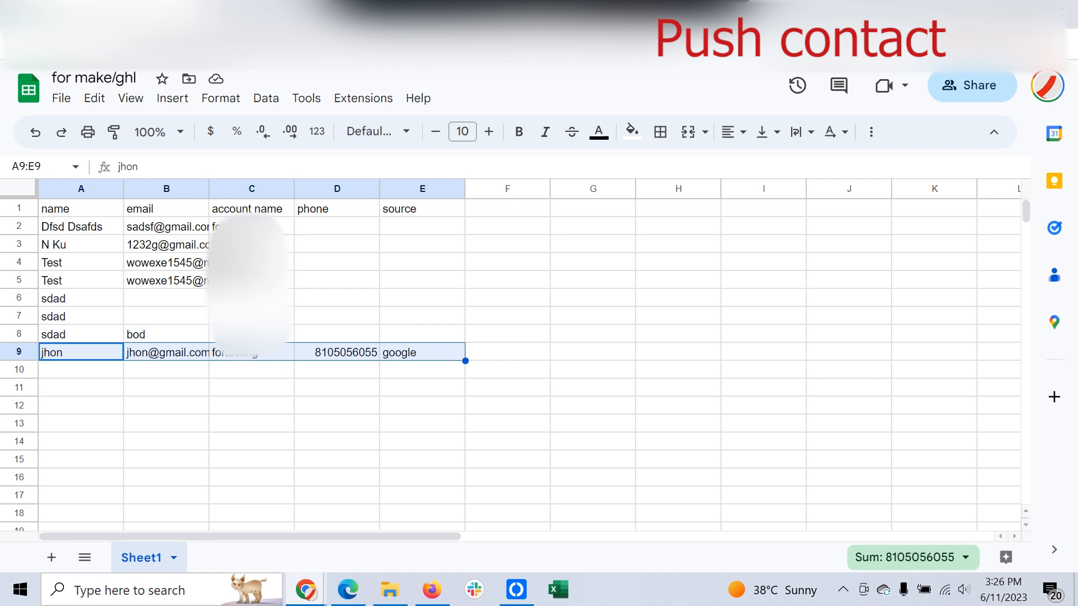
mouse_move(348, 590)
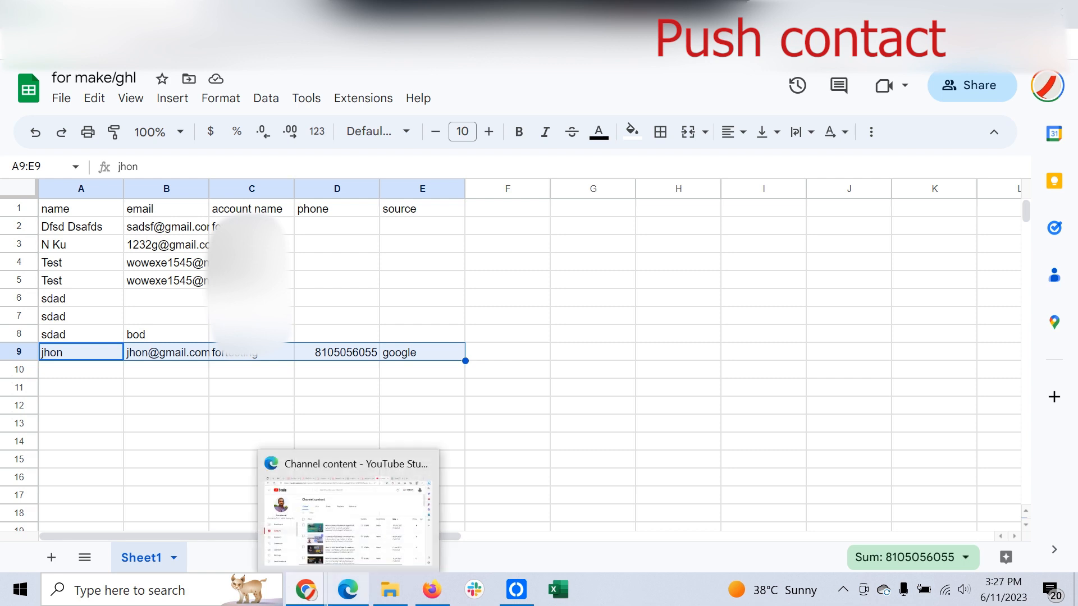
left_click(432, 522)
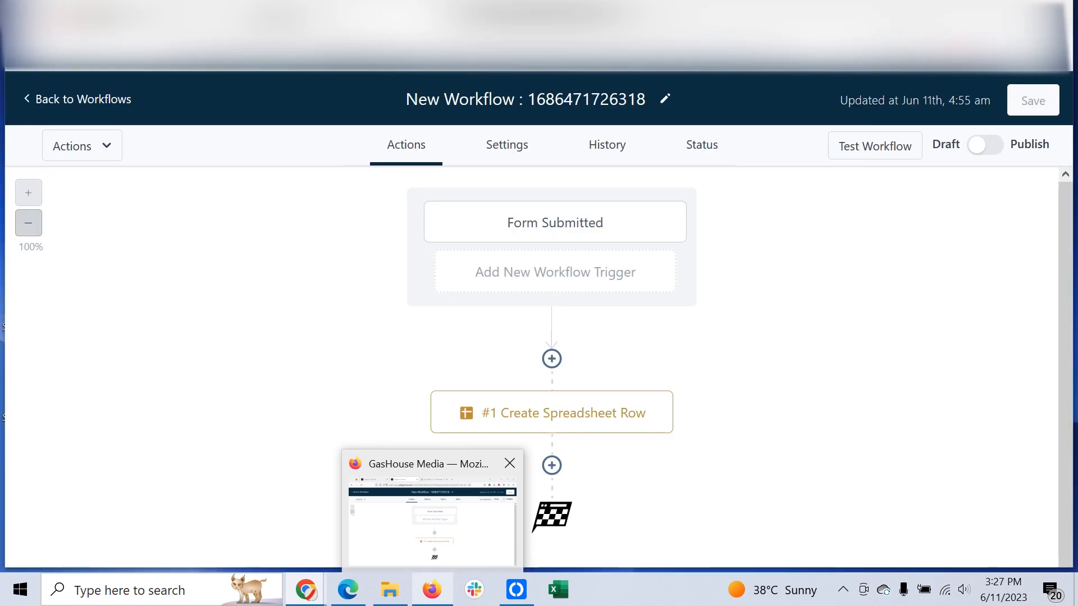
Step: Reopen action #1 Create Spreadsheet Row, review its column mappings, and save it again
left_click(432, 522)
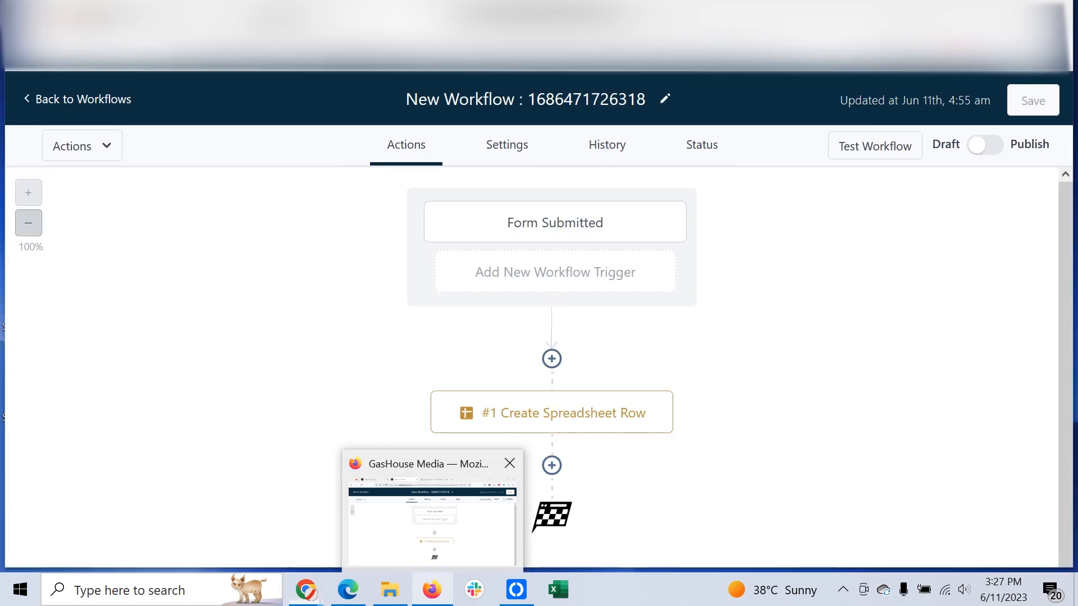
left_click(551, 412)
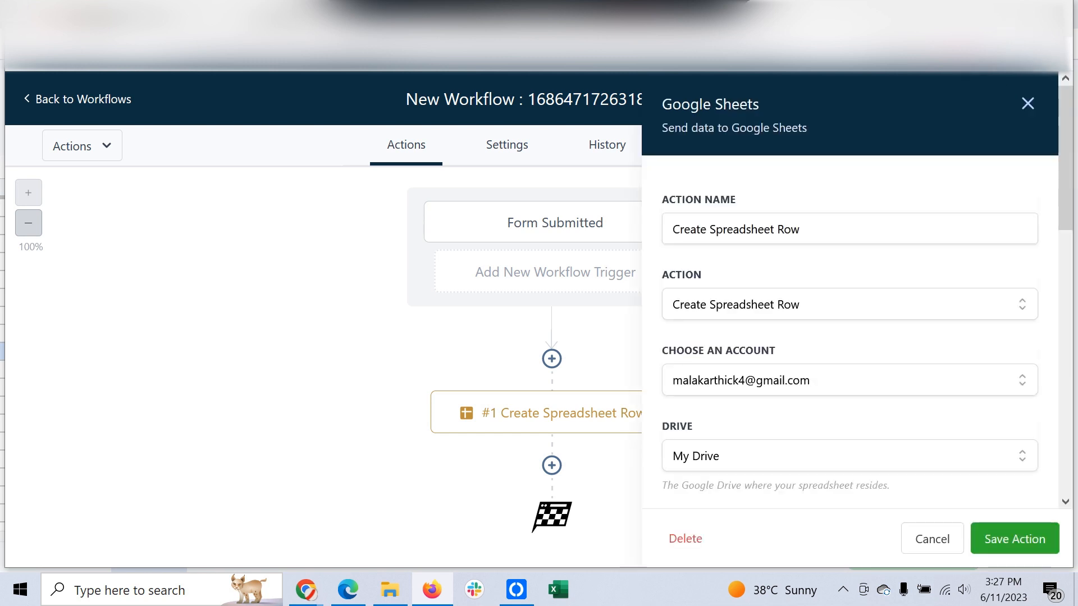
scroll(849, 314, "down", 5)
scroll(849, 314, "down", 5)
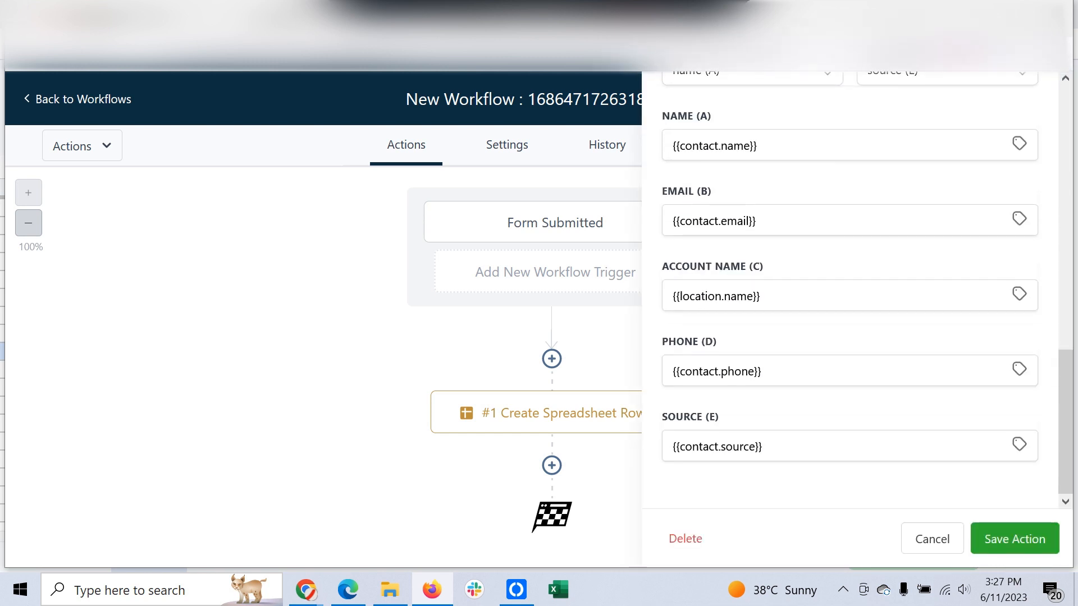
scroll(849, 314, "up", 6)
scroll(849, 314, "down", 6)
scroll(849, 314, "up", 10)
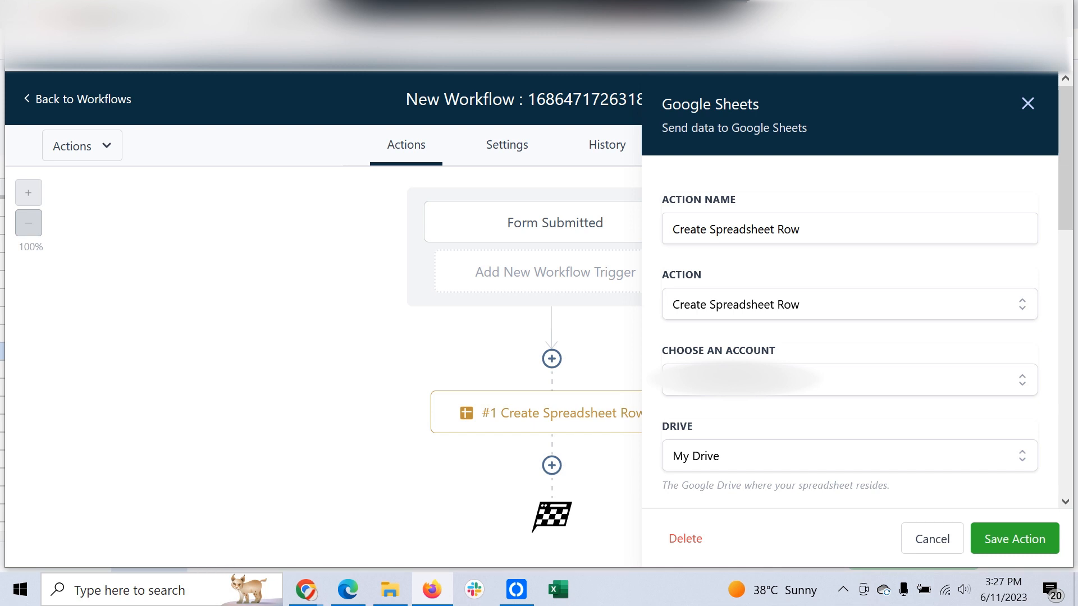
left_click(1015, 539)
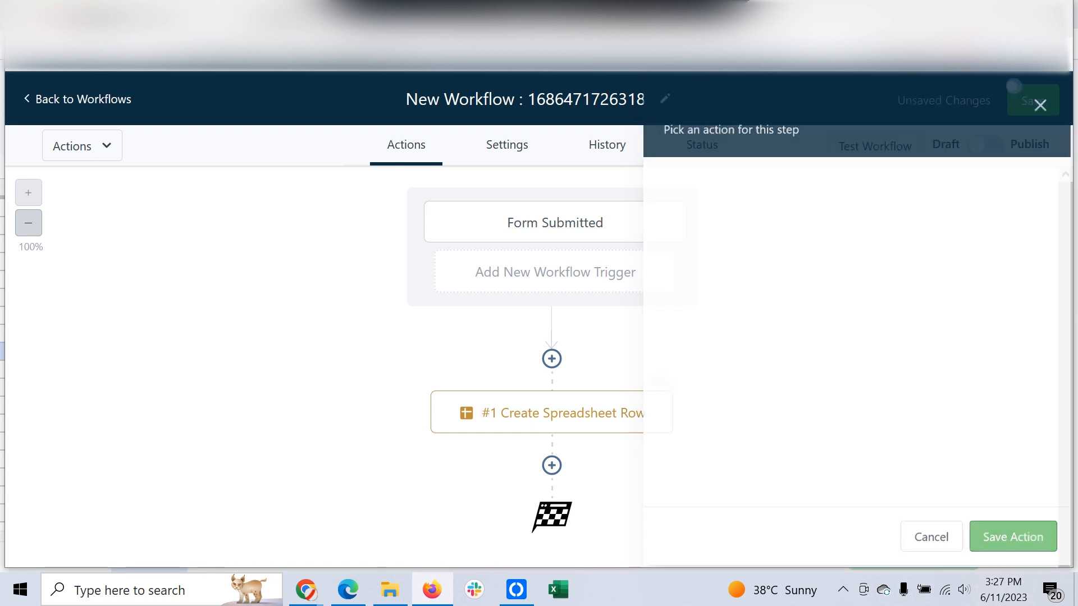
left_click(552, 465)
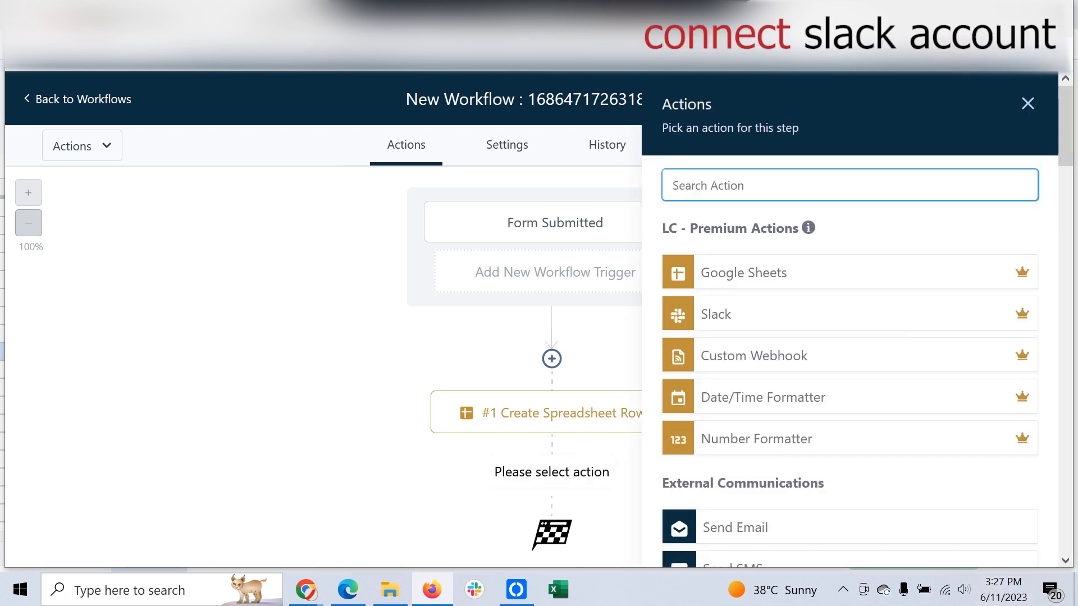
left_click(716, 314)
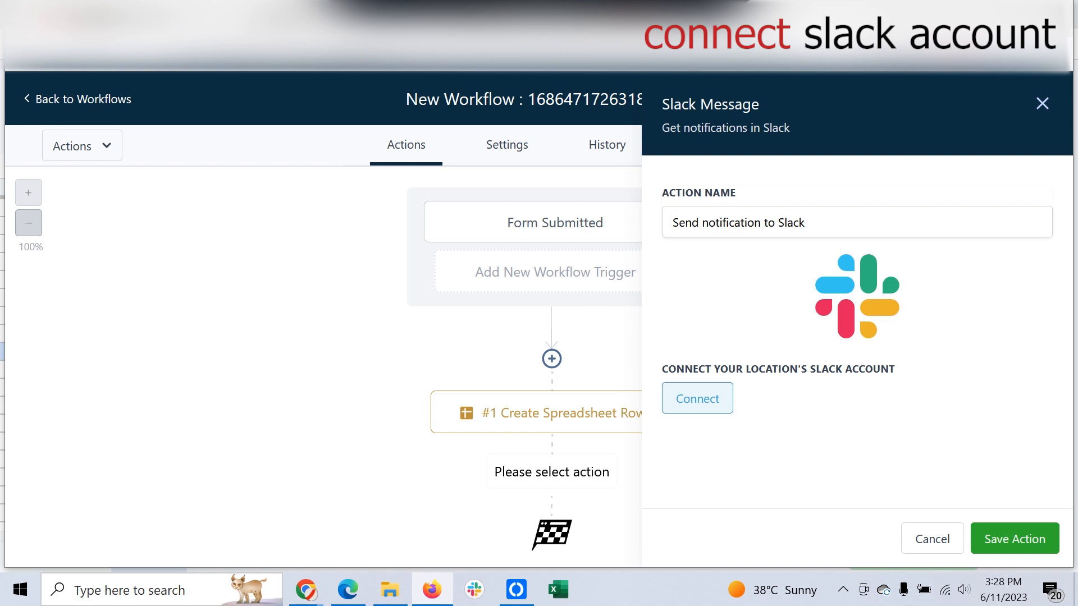
left_click(1042, 104)
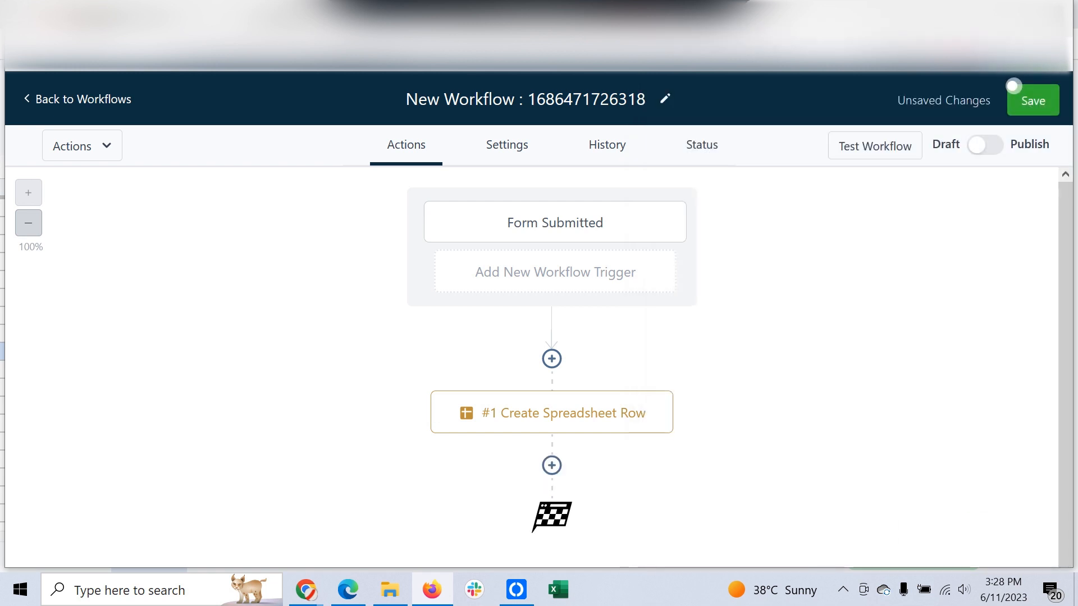
Step: Add a second trigger, choosing Inbound Webhook from LC - Premium Triggers
left_click(555, 272)
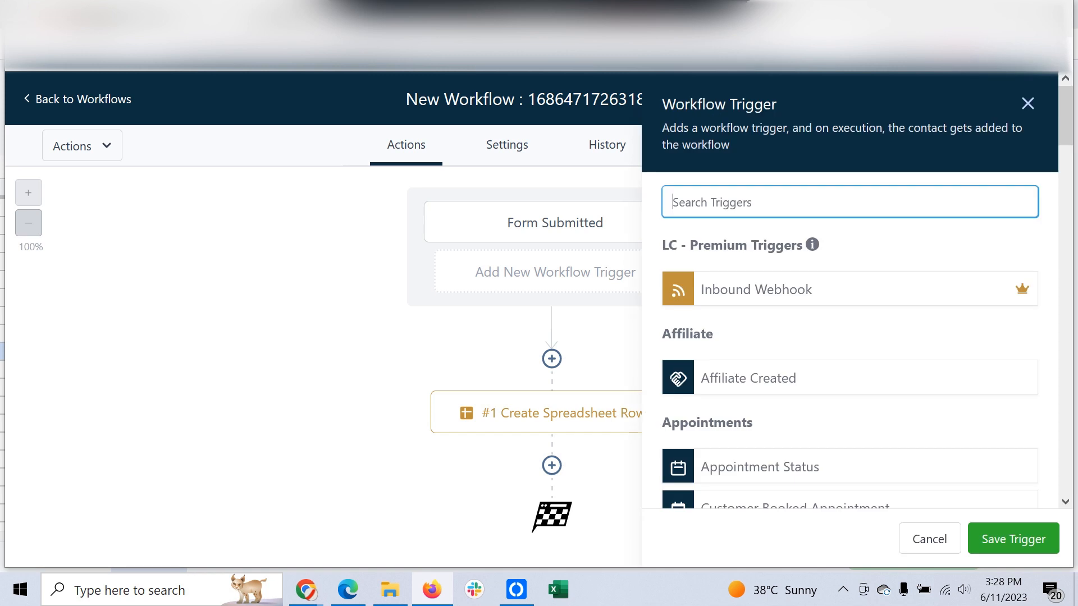
left_click(756, 290)
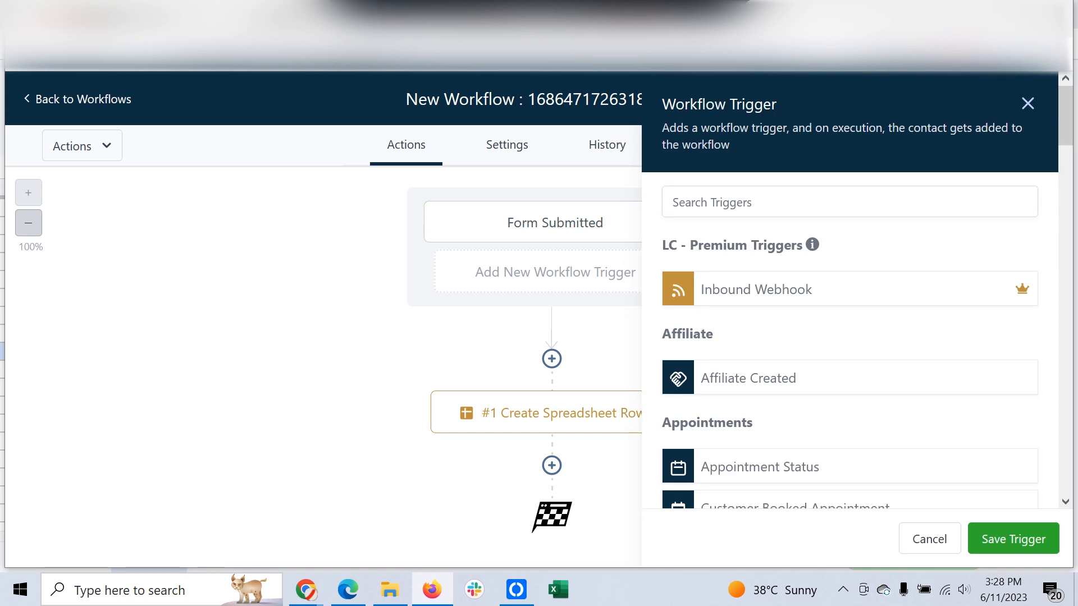